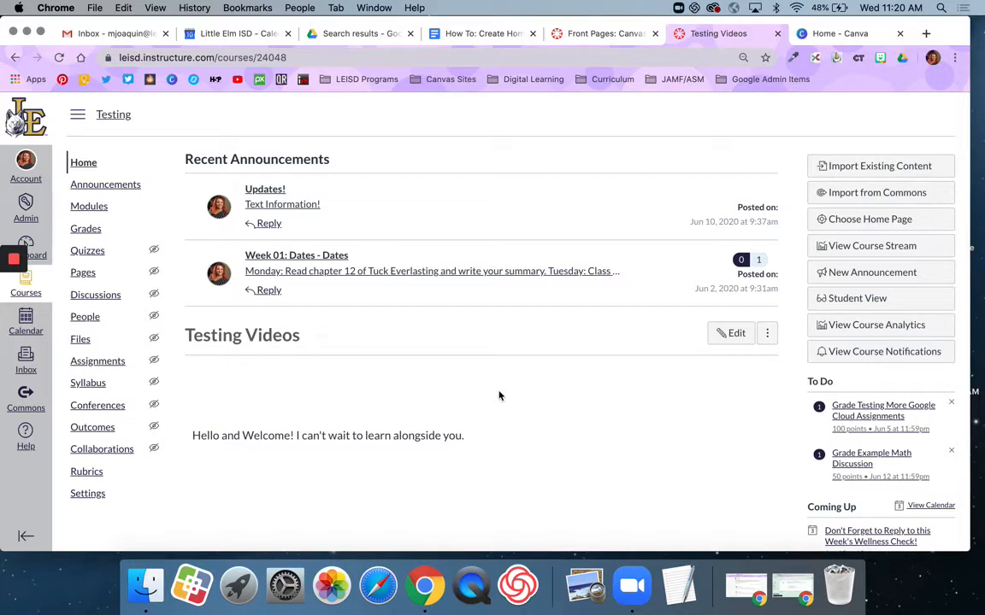
Open the Homepage page from the course's full list of pages
scroll(501, 395, down, 3)
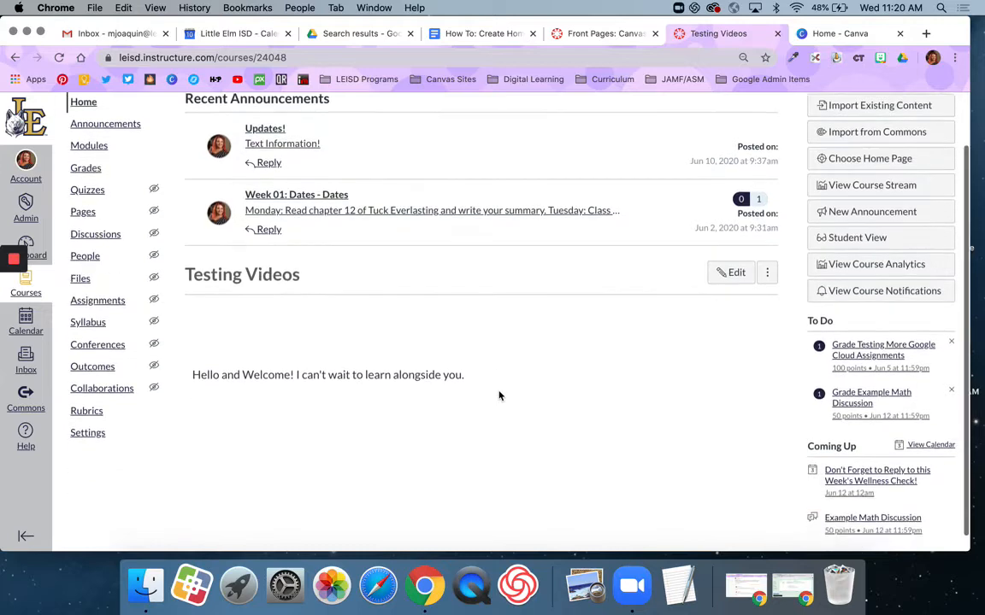
scroll(476, 424, up, 3)
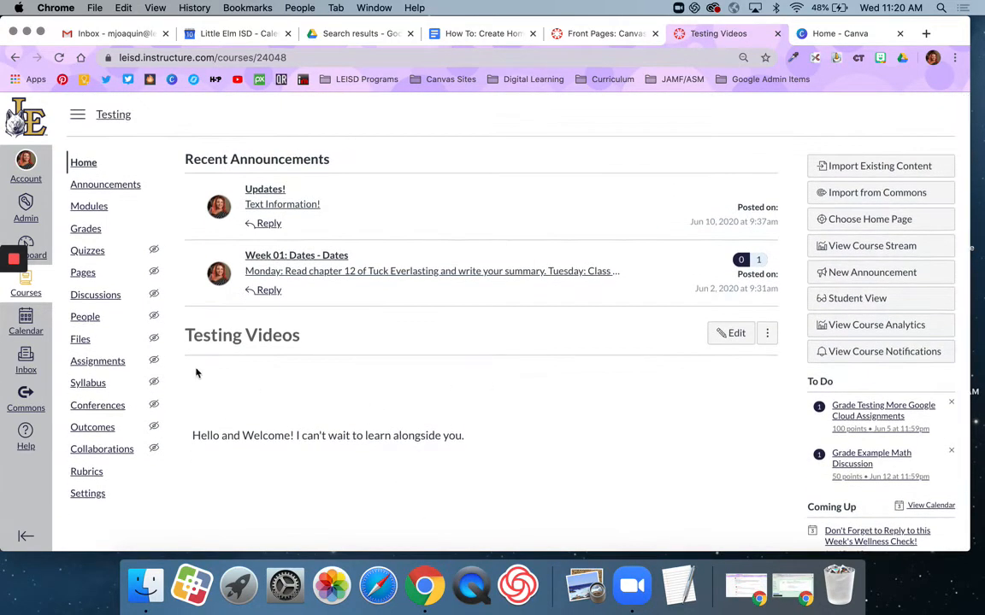
click(89, 275)
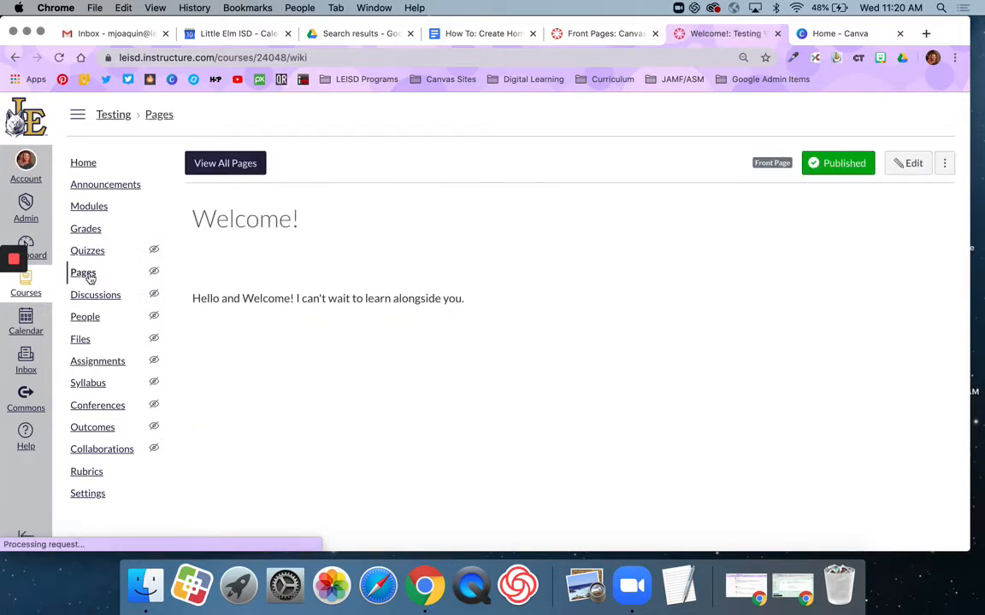
click(243, 167)
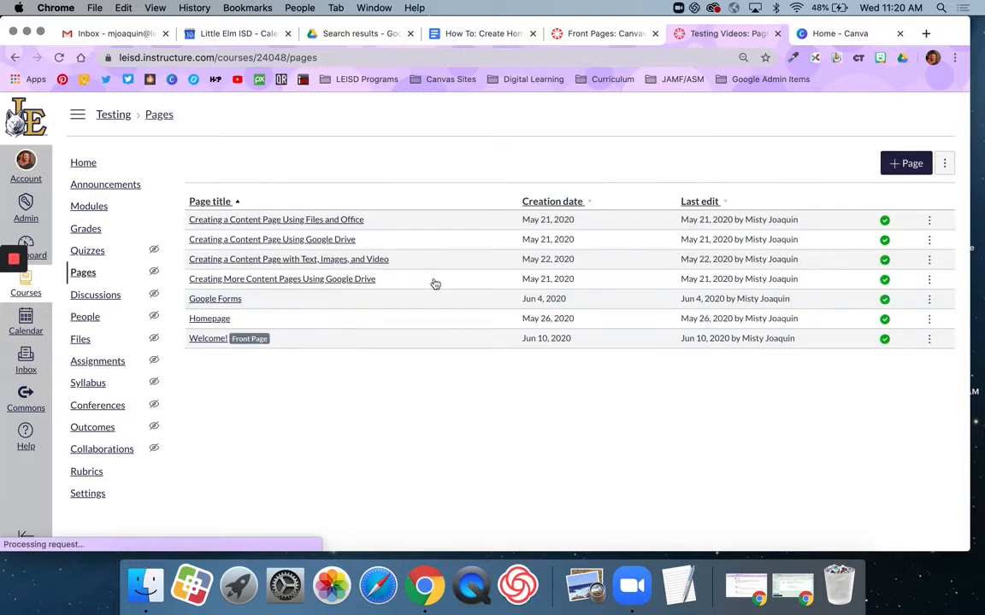
click(208, 320)
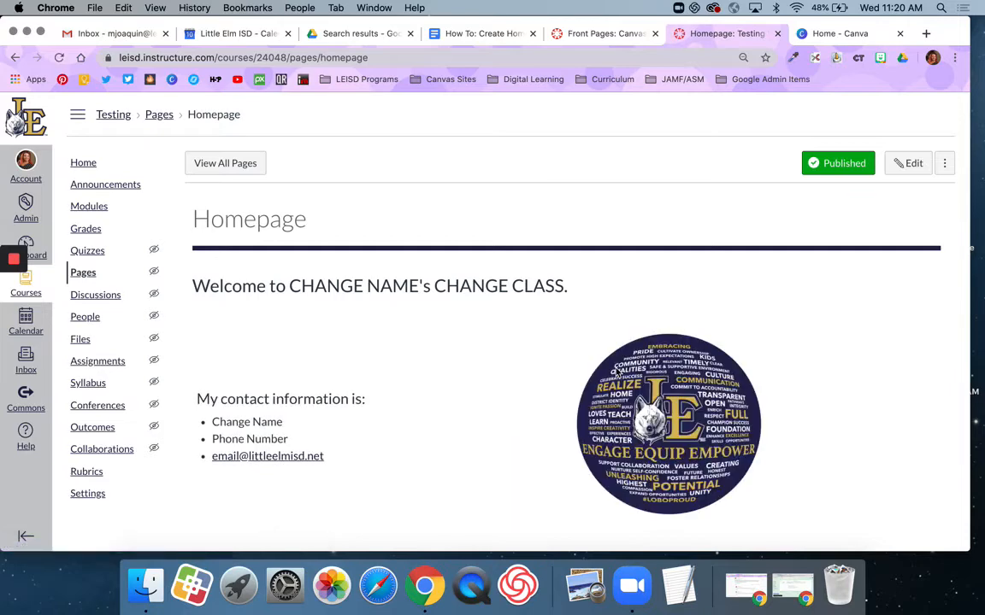
Review the Homepage, return to the page list, reopen Homepage and start editing it
scroll(616, 371, down, 3)
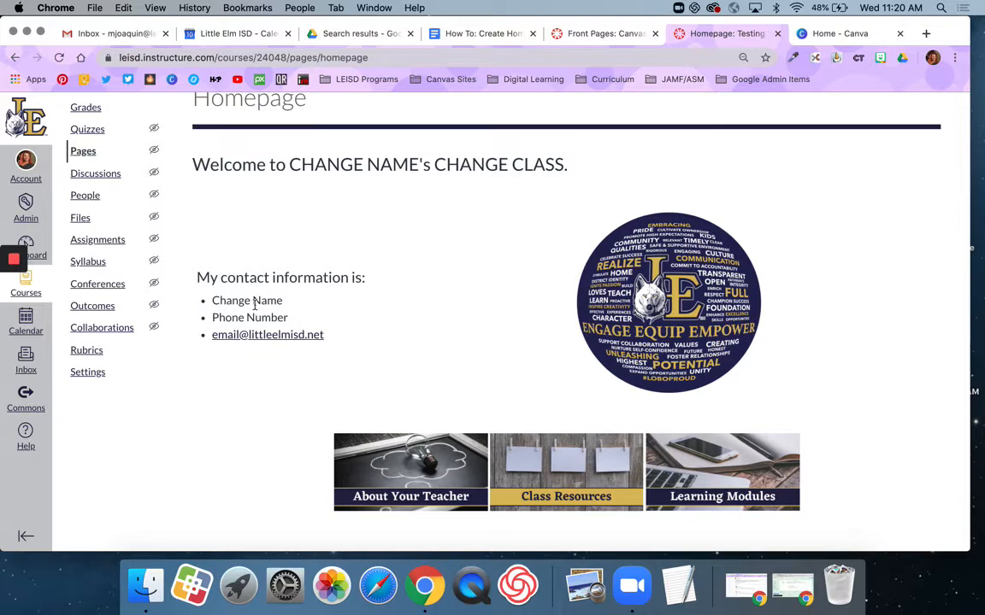
scroll(274, 402, down, 2)
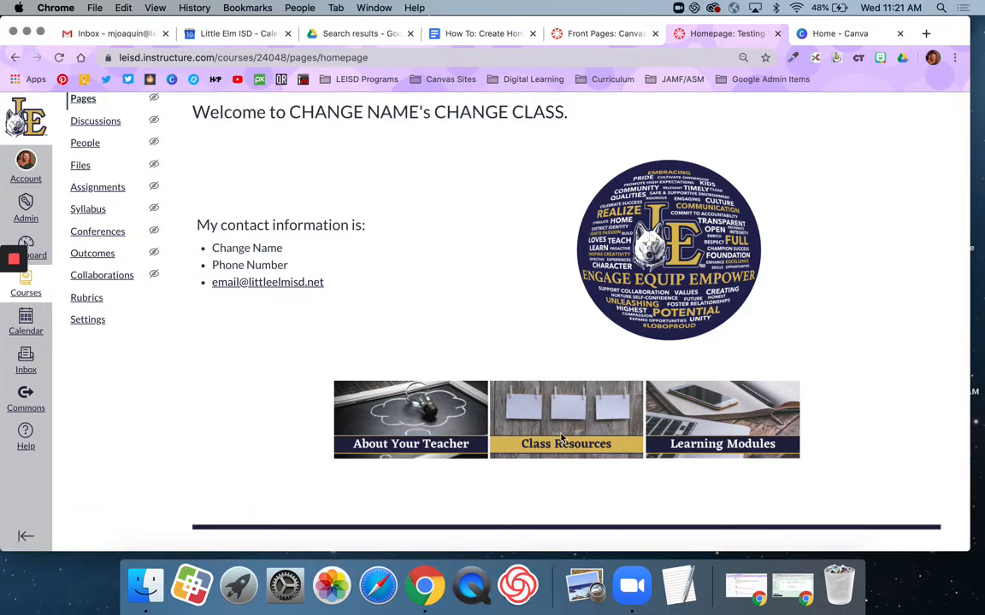
scroll(564, 423, up, 3)
scroll(561, 425, down, 3)
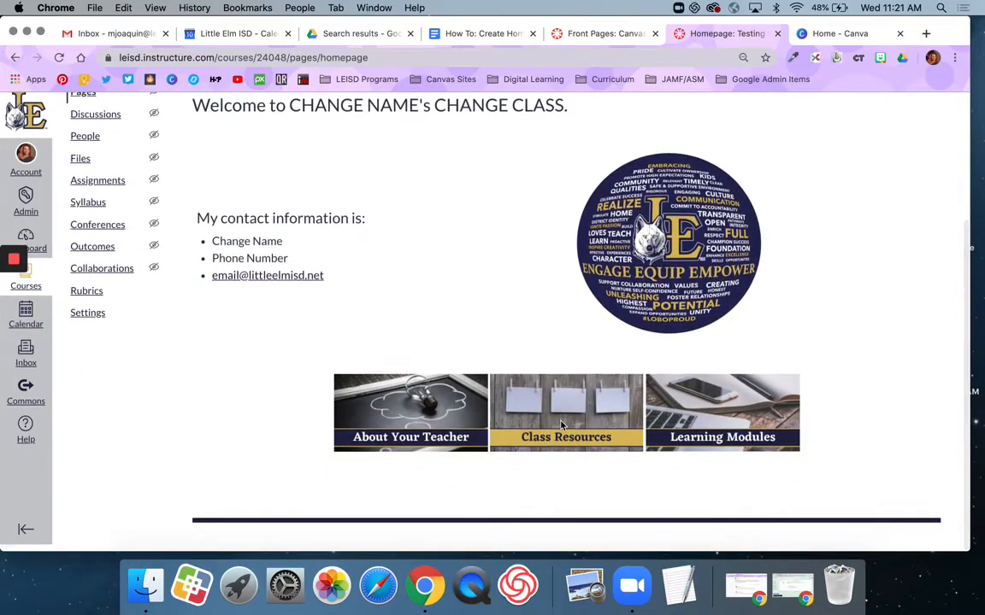
scroll(562, 425, up, 2)
key(super+Left)
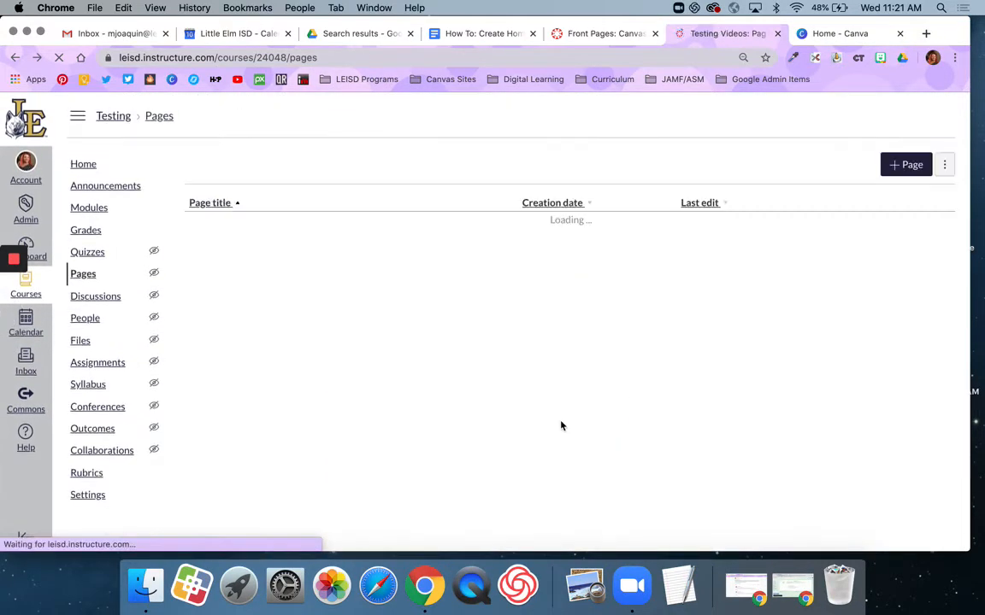
click(215, 319)
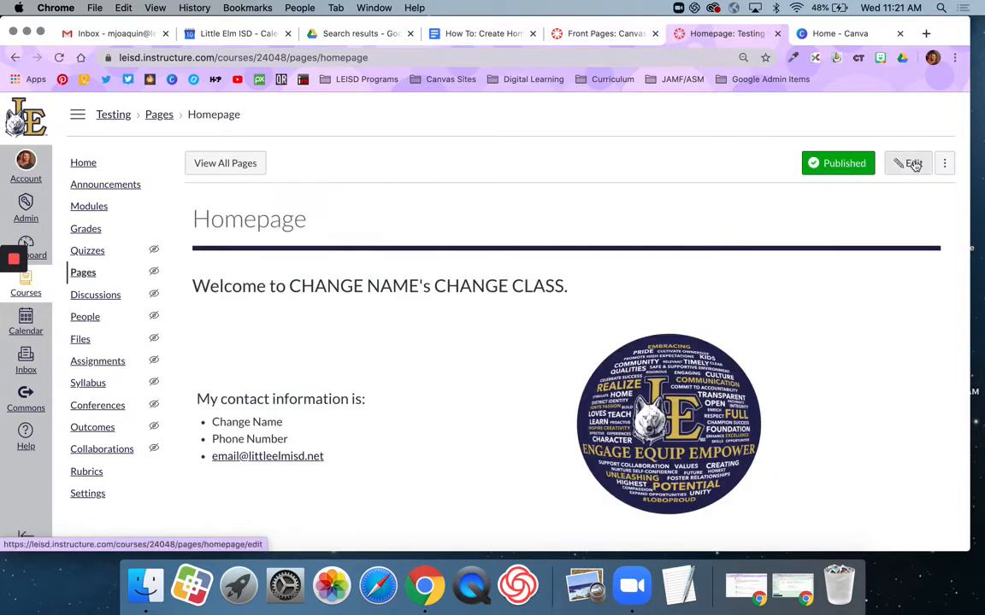
click(911, 163)
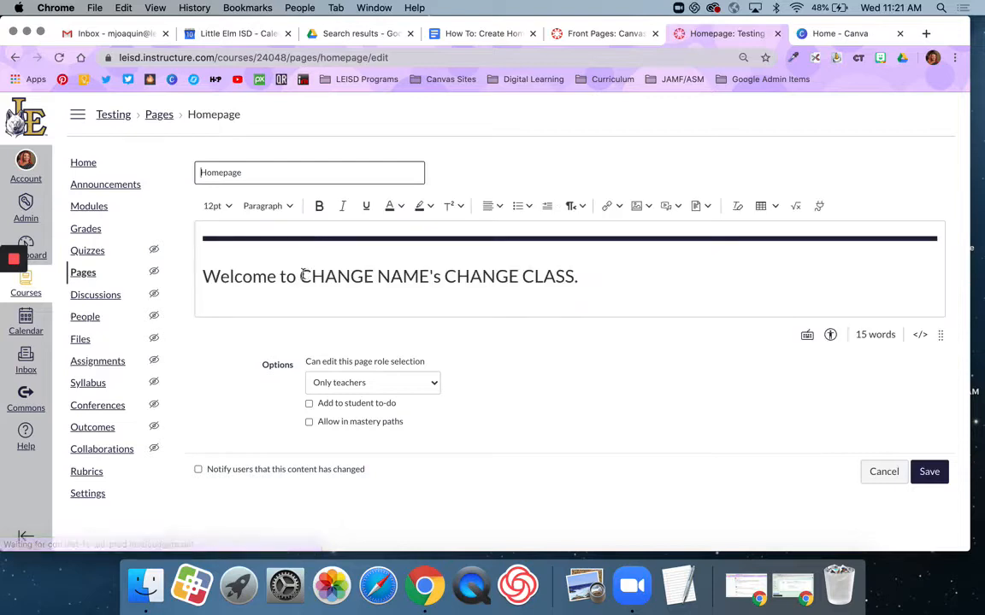
Change the heading to the teacher's 7th Grade ELAR Class title and replace the name and phone placeholders with the teacher's details
drag(300, 276, 574, 278)
text(Mrs.)
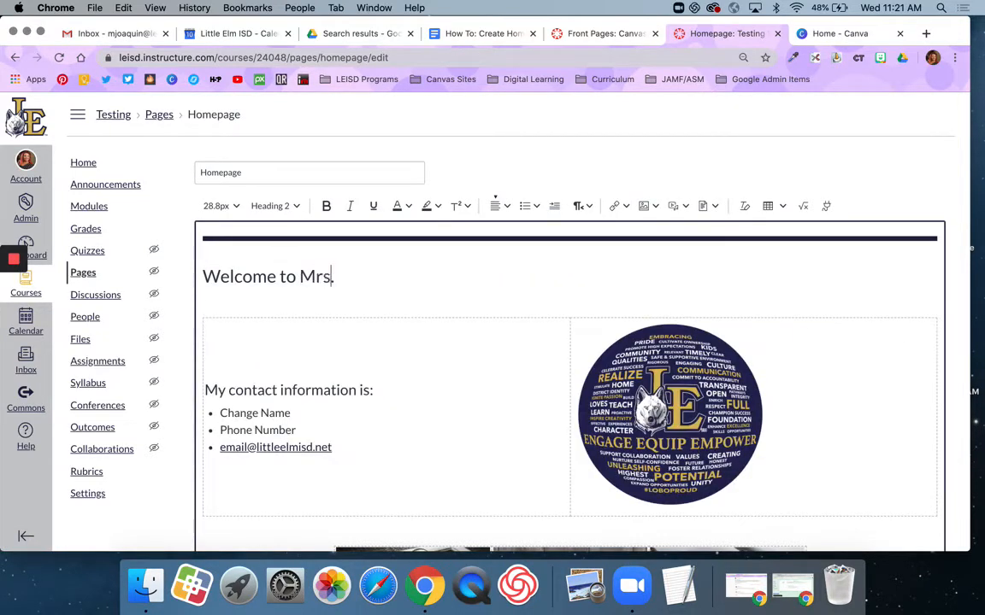
text( Joaquin)
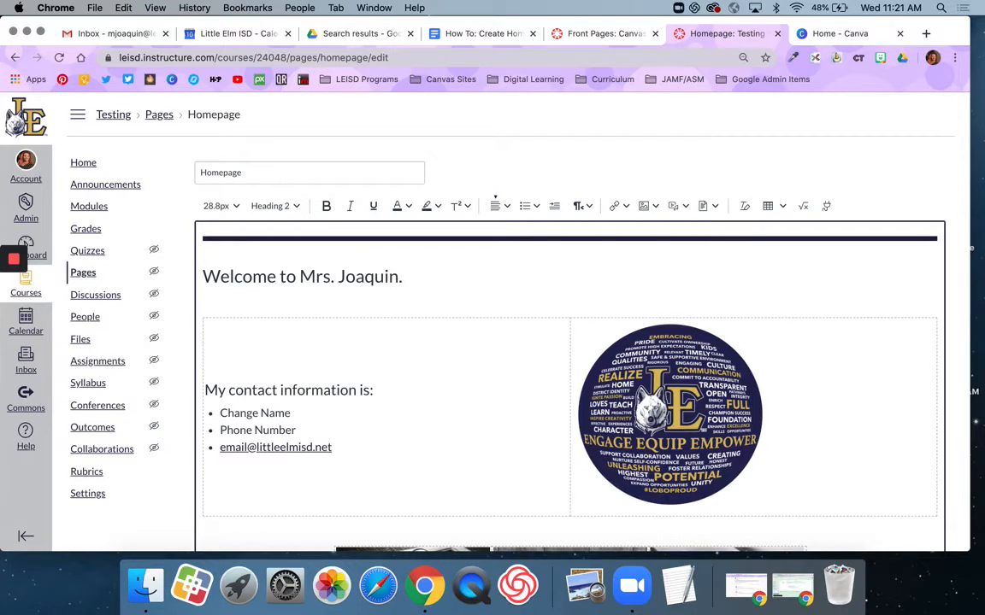
text('s 7th Grade ELAR Class)
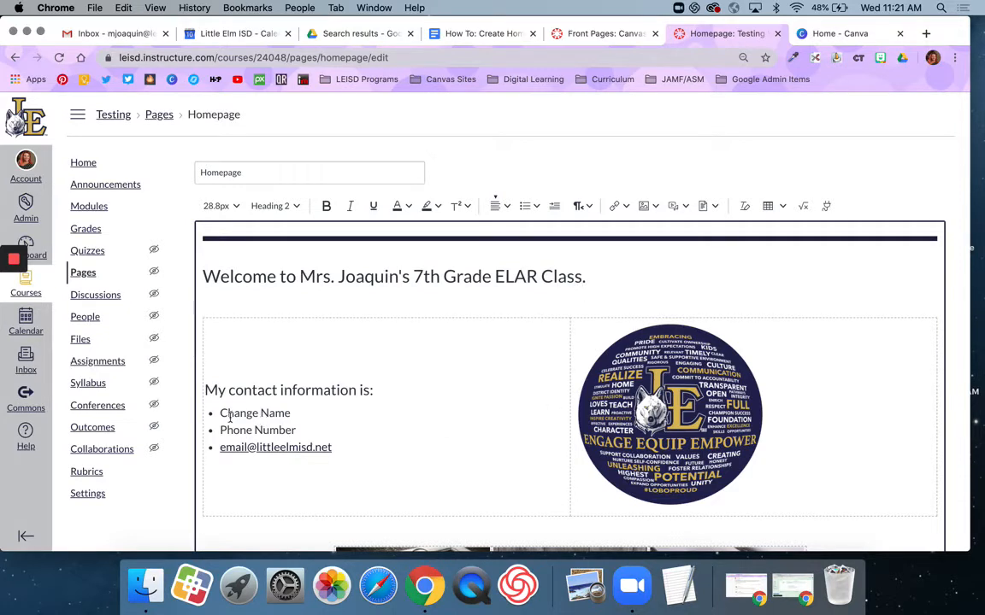
drag(219, 413, 292, 412)
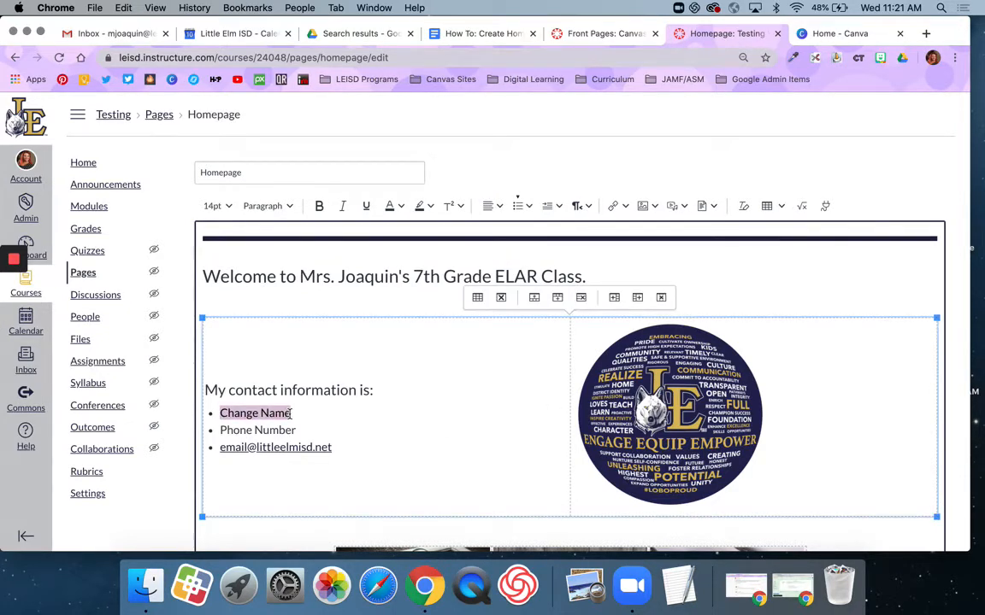
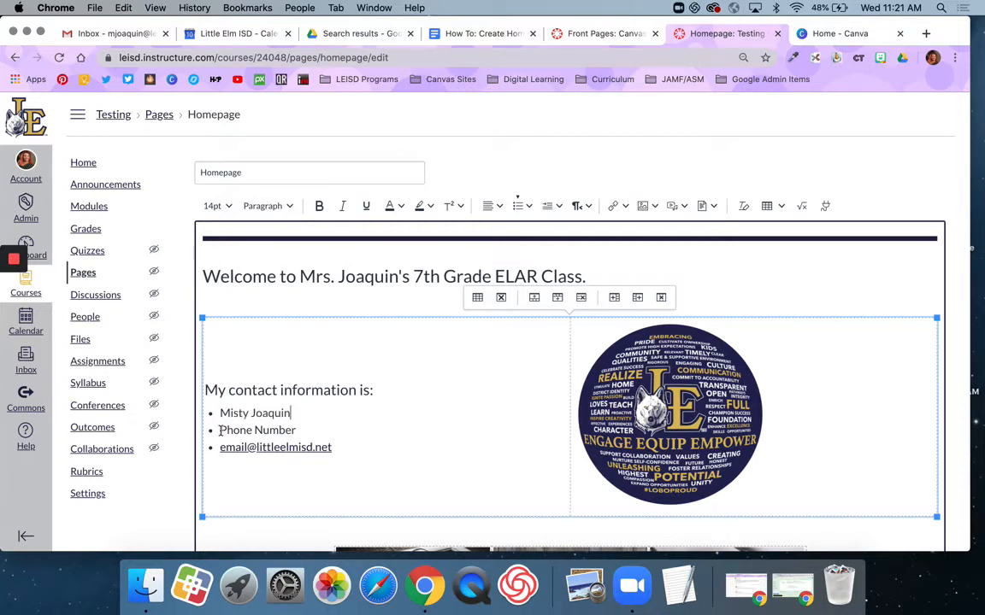
drag(220, 430, 305, 431)
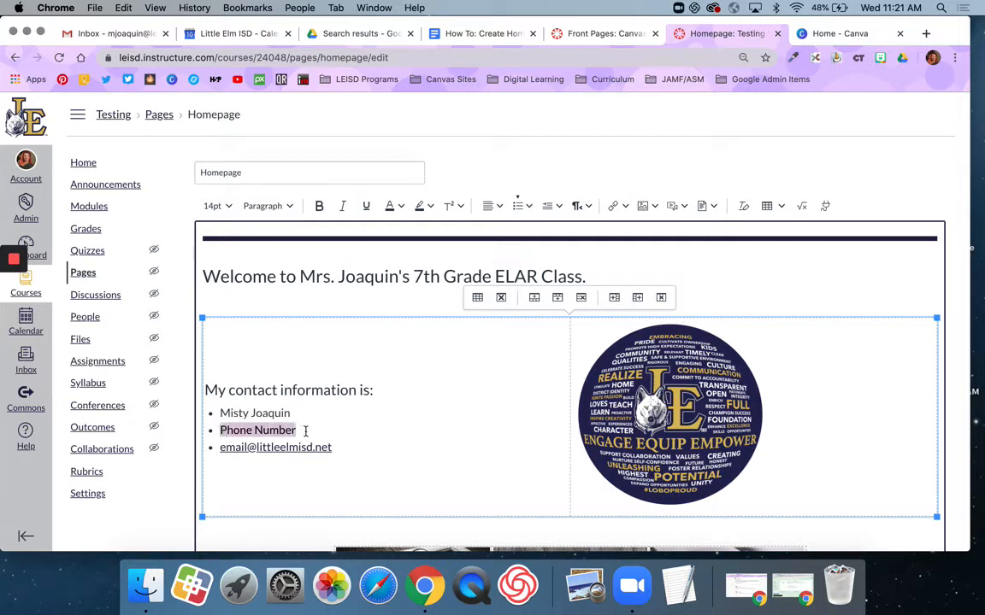
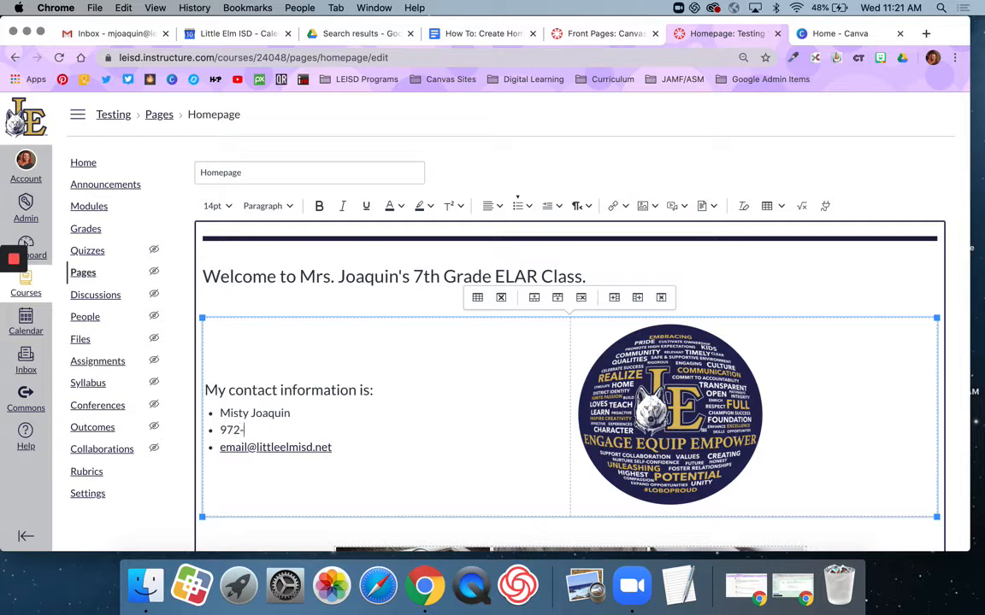
drag(218, 447, 331, 447)
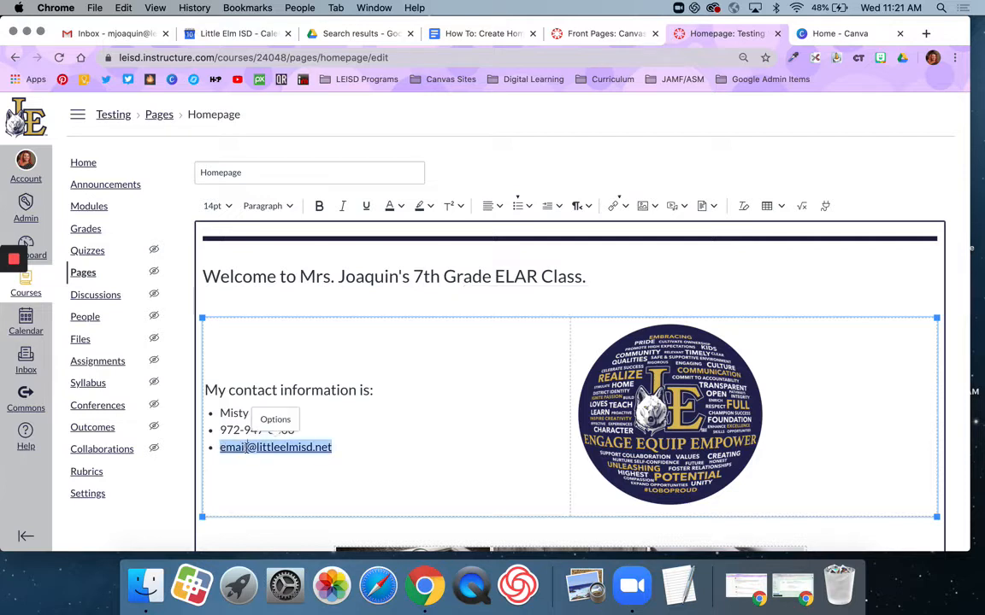
Update the email link's display text and address to the teacher's email
click(275, 419)
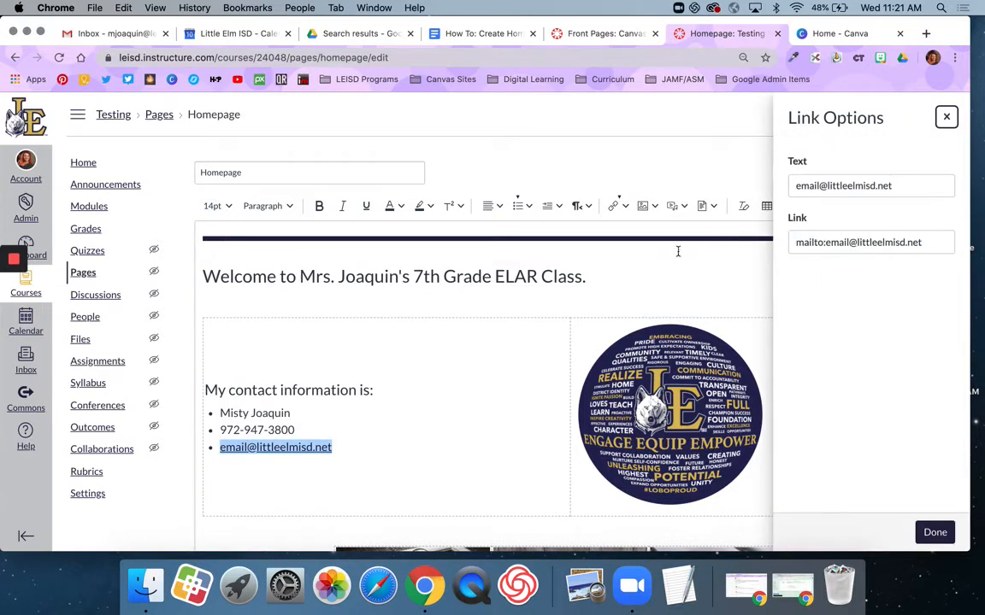
drag(822, 186, 788, 185)
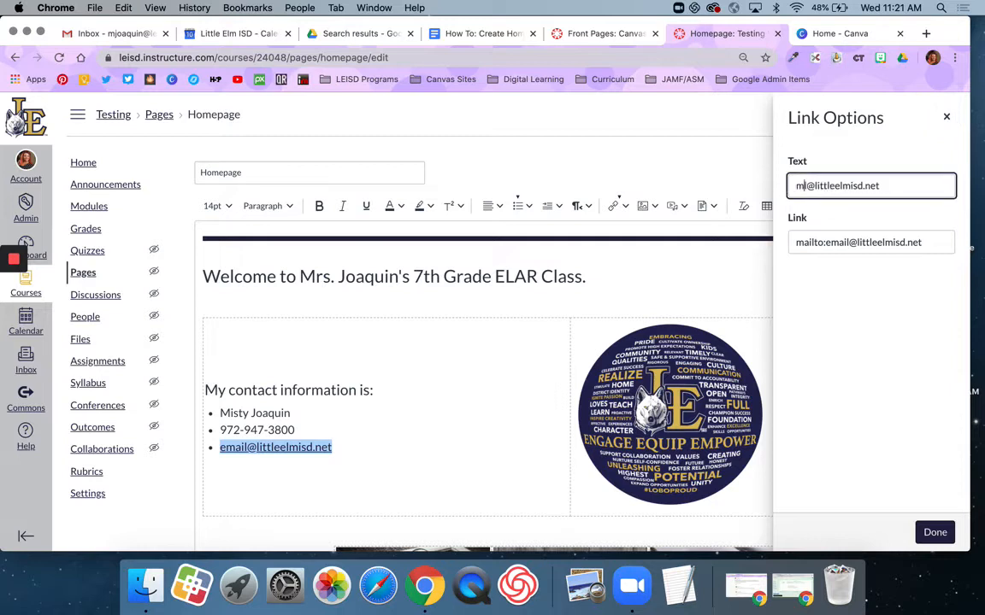
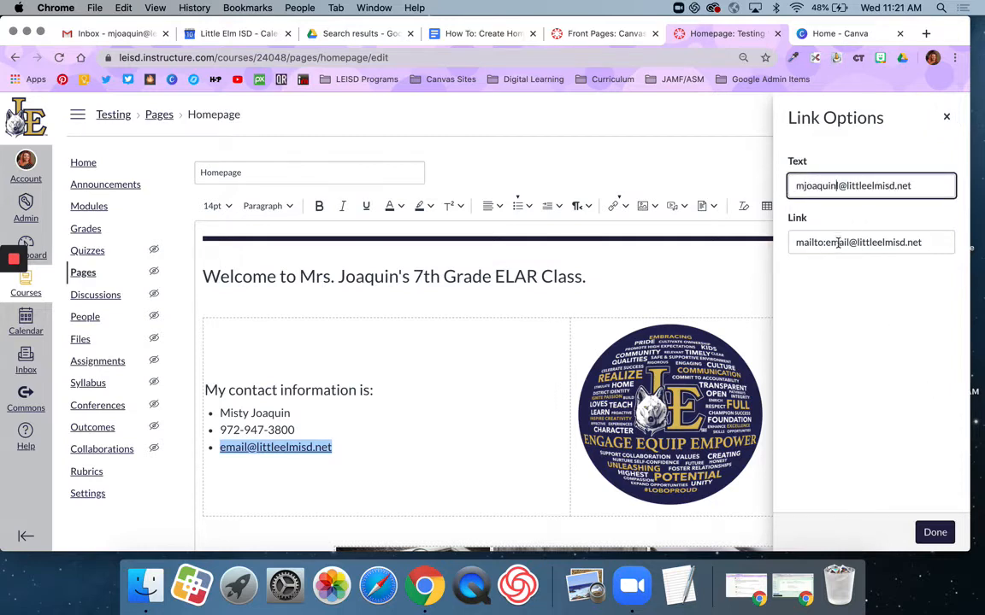
drag(847, 243, 829, 246)
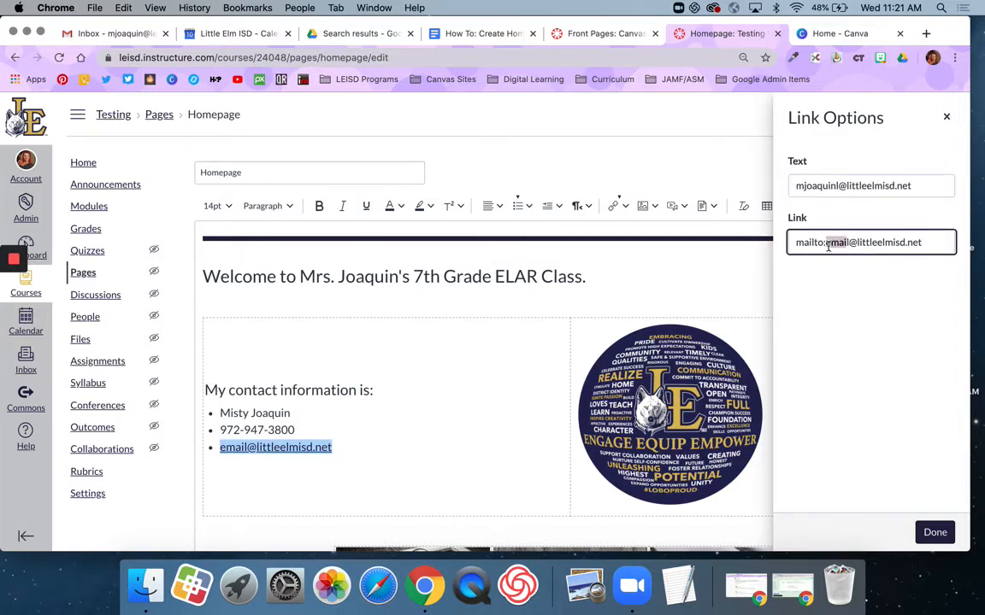
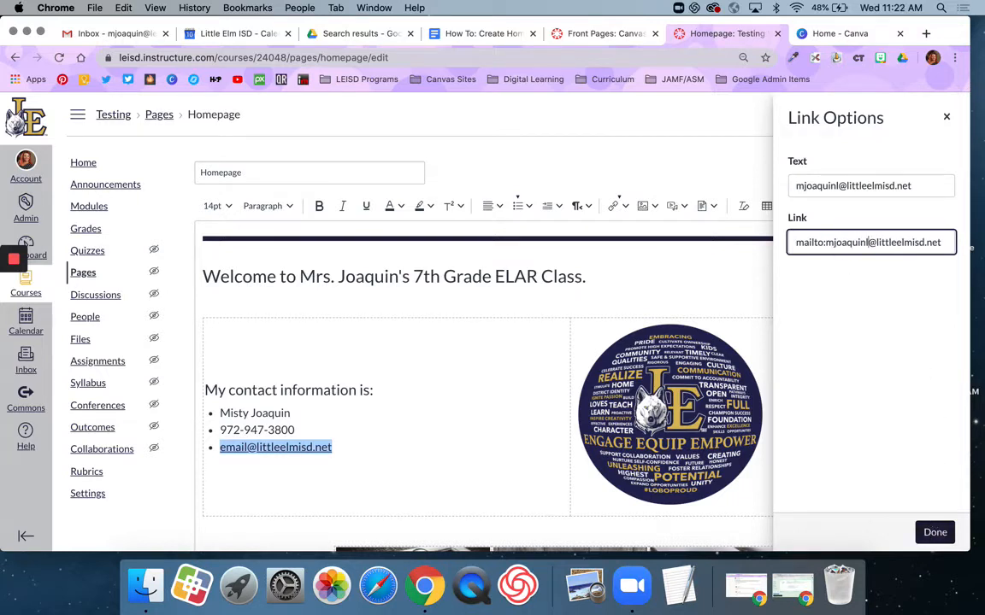
click(935, 532)
scroll(518, 461, down, 2)
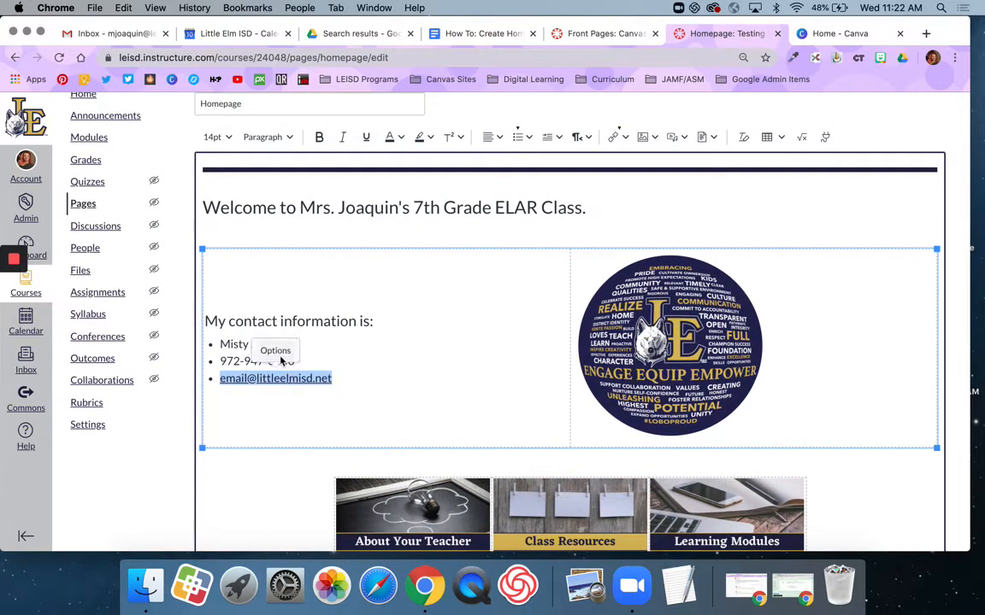
click(276, 351)
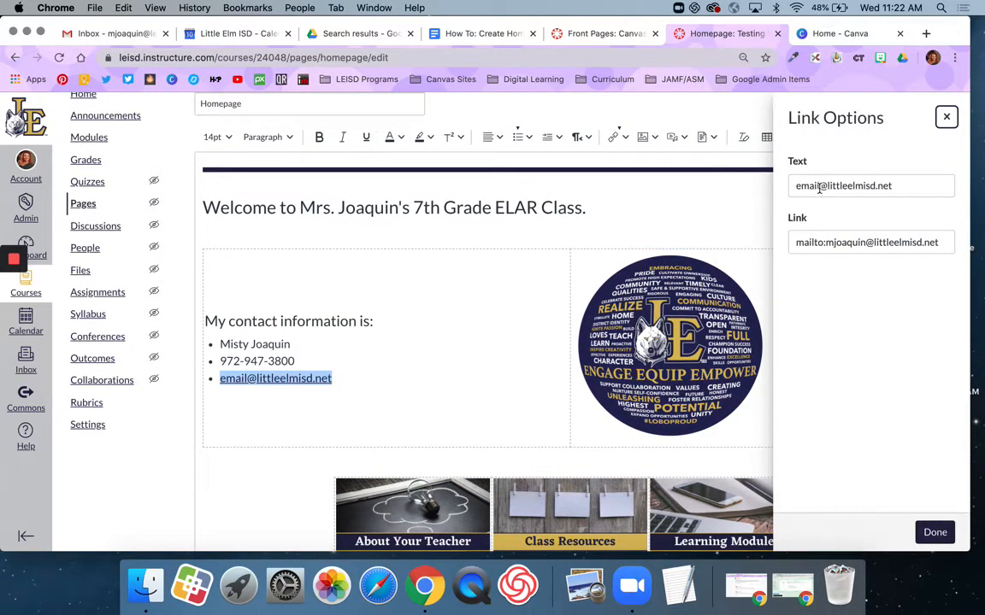
double_click(819, 188)
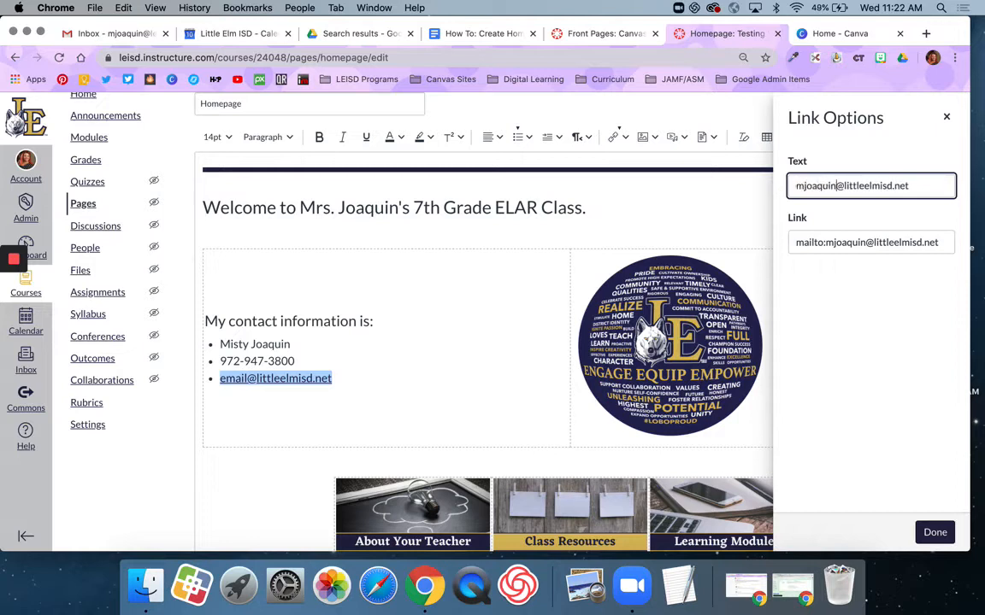
click(935, 531)
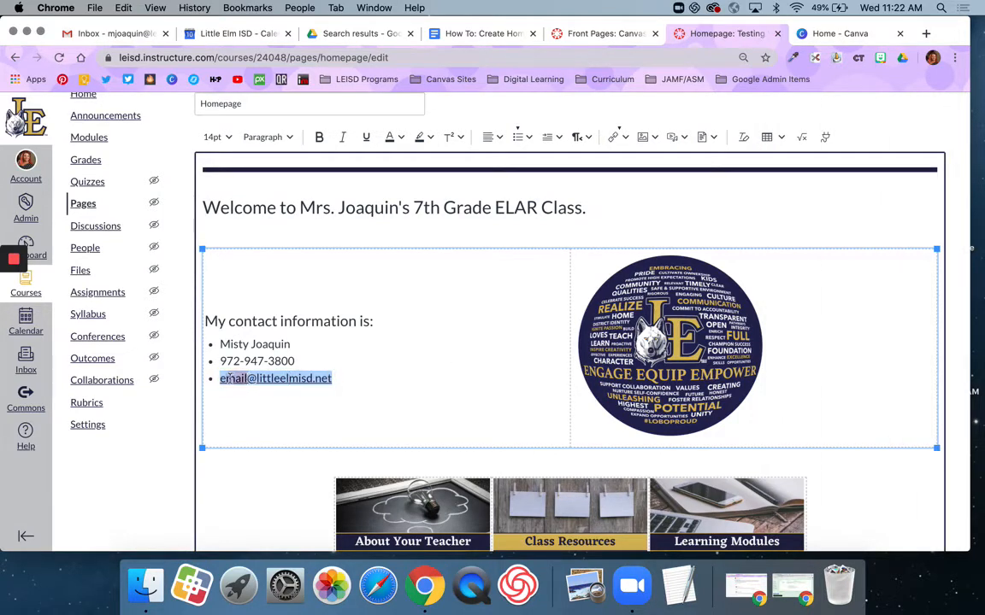
Correct the email text shown on the page and save the Homepage
double_click(227, 379)
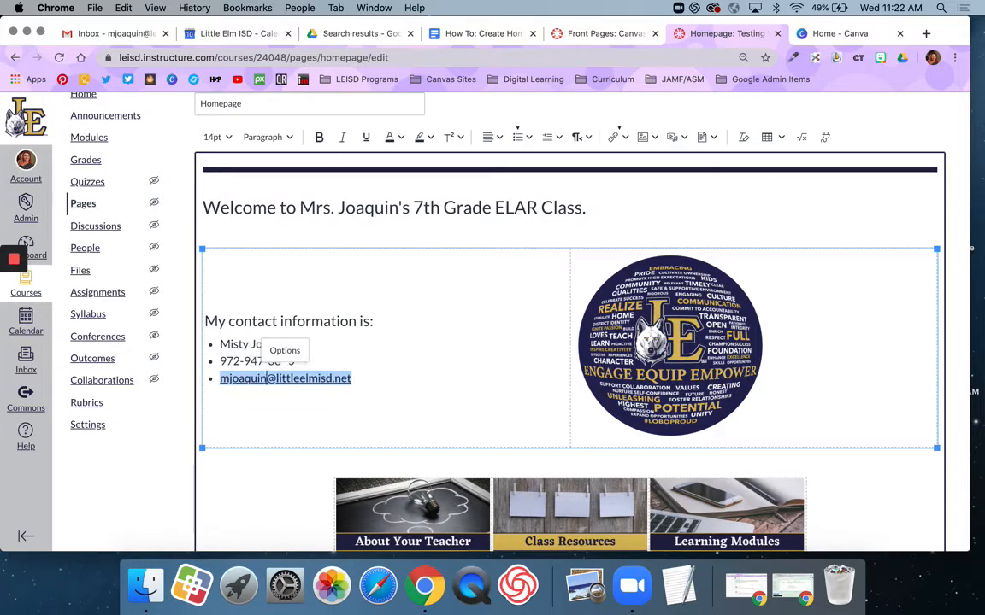
scroll(241, 418, down, 5)
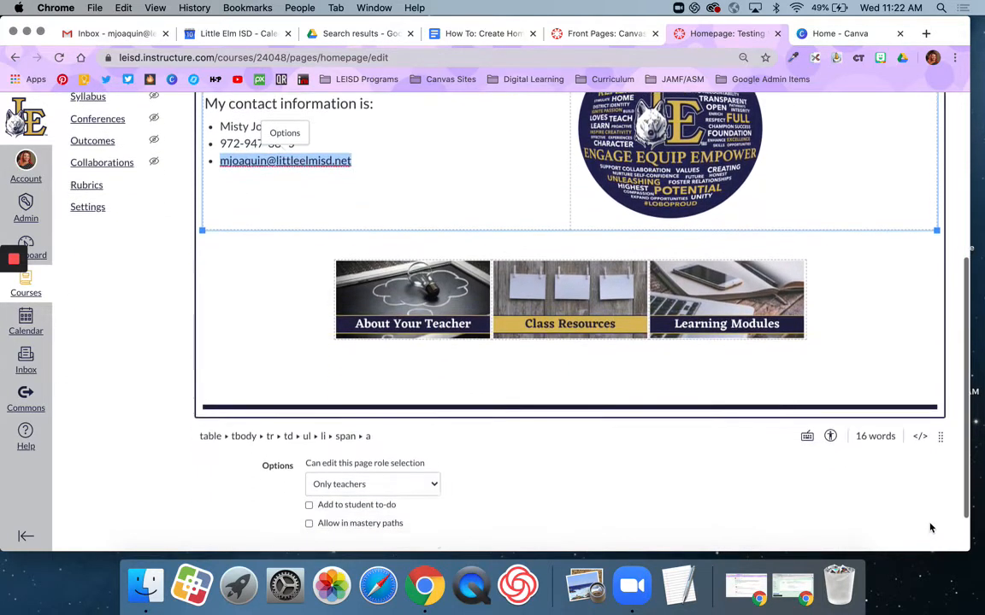
click(929, 548)
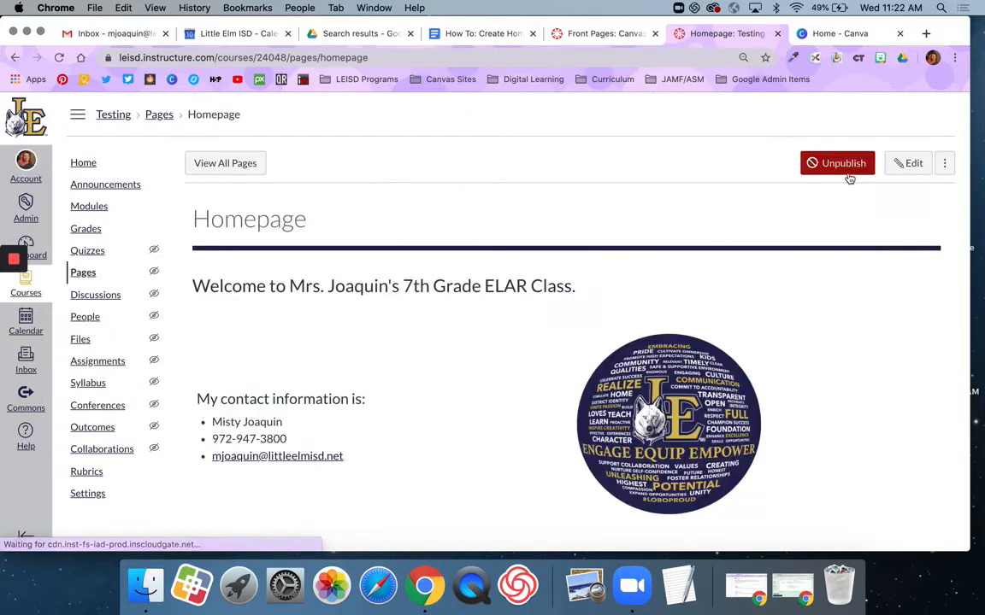
Remove Welcome! as front page and set Homepage as the course front page
click(221, 163)
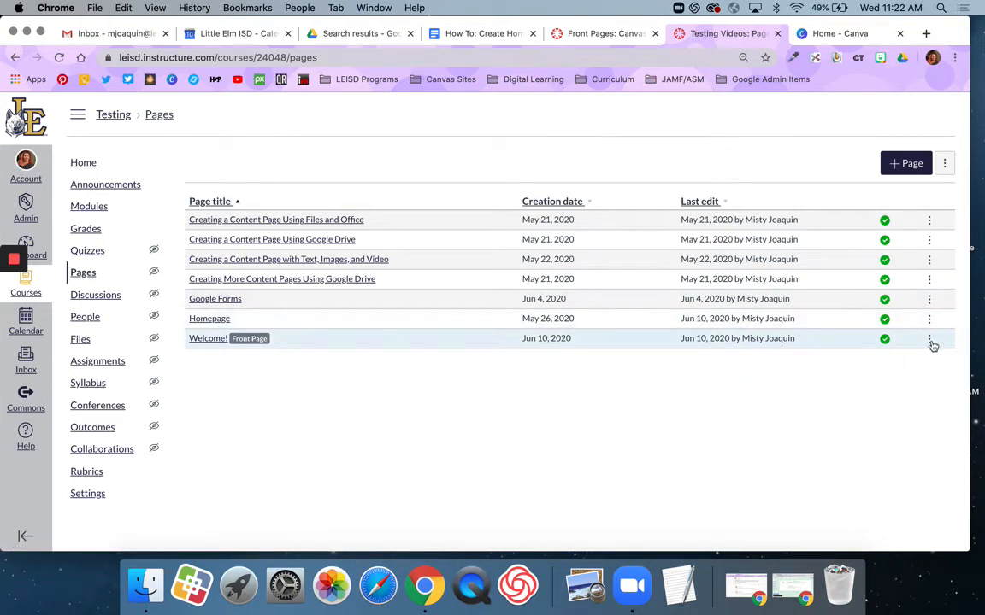
click(930, 341)
click(912, 411)
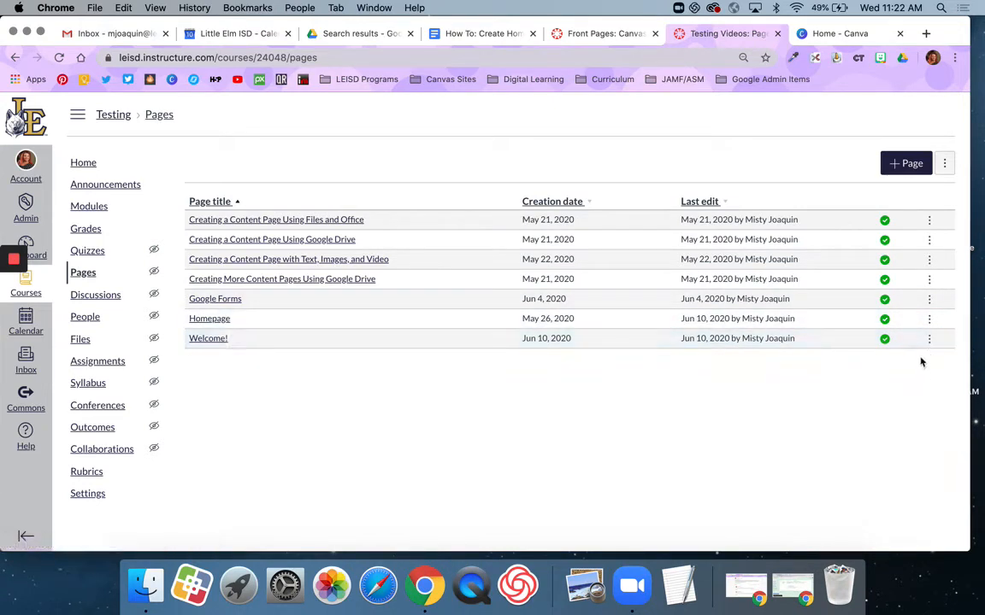
click(929, 319)
click(898, 389)
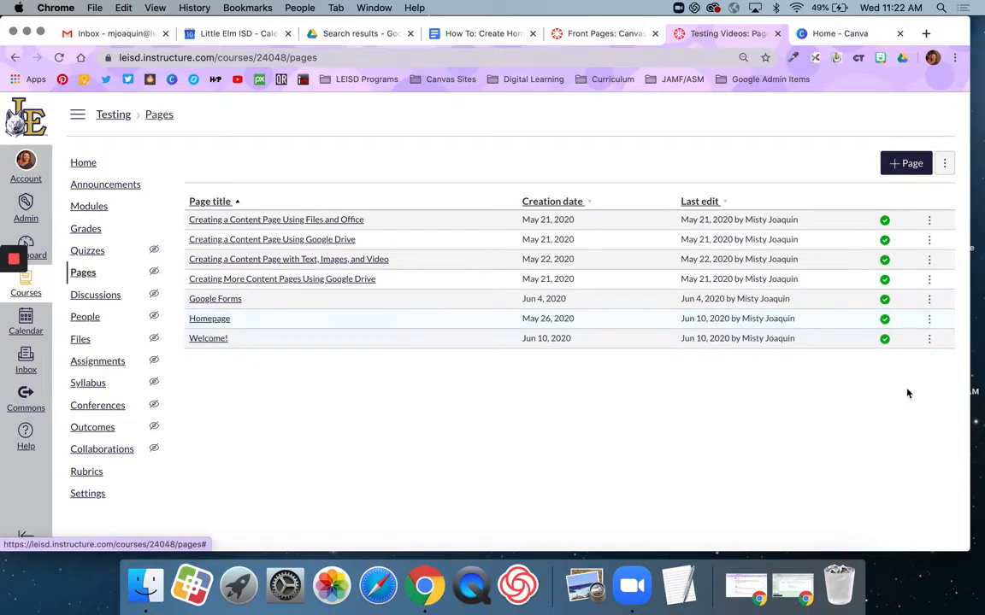
Set the course home page to show the Pages Front Page
click(85, 163)
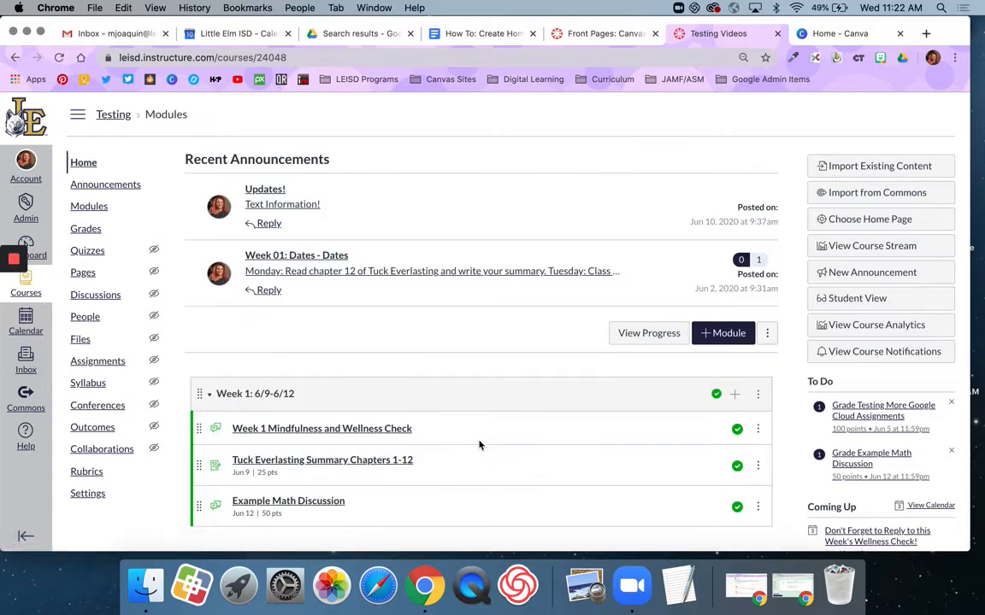
click(840, 219)
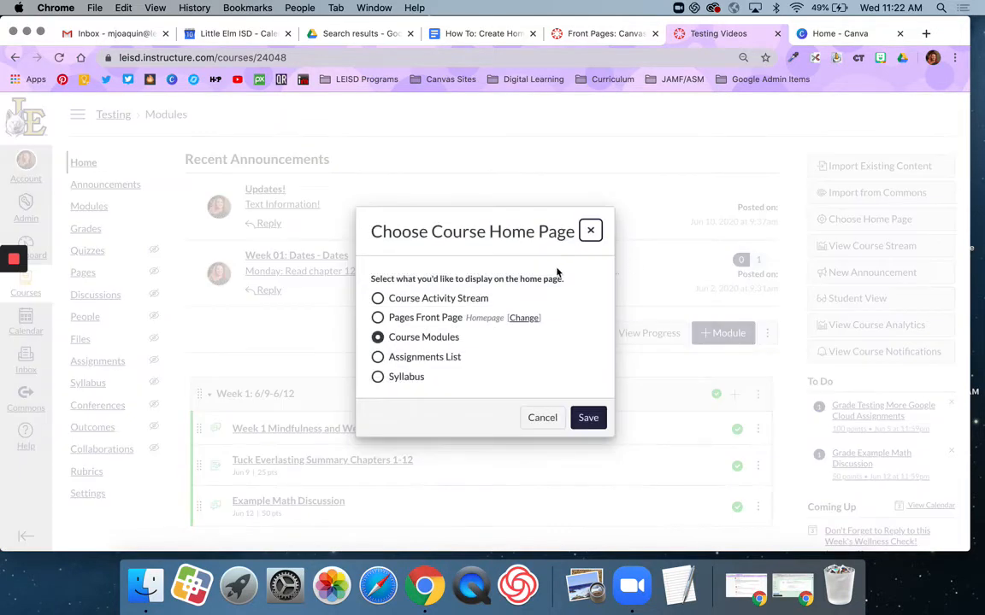
click(419, 317)
click(585, 419)
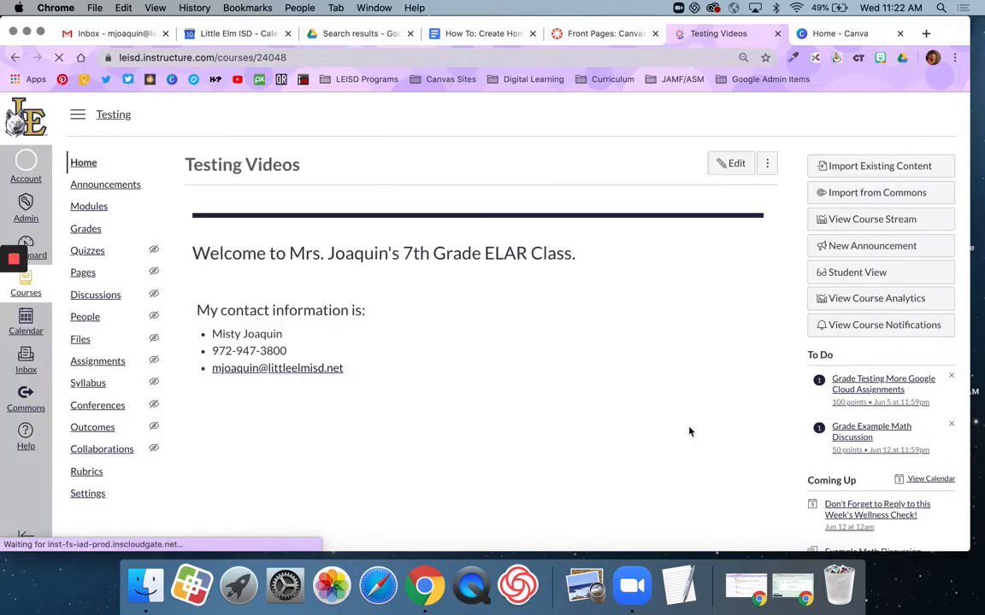
scroll(689, 432, down, 5)
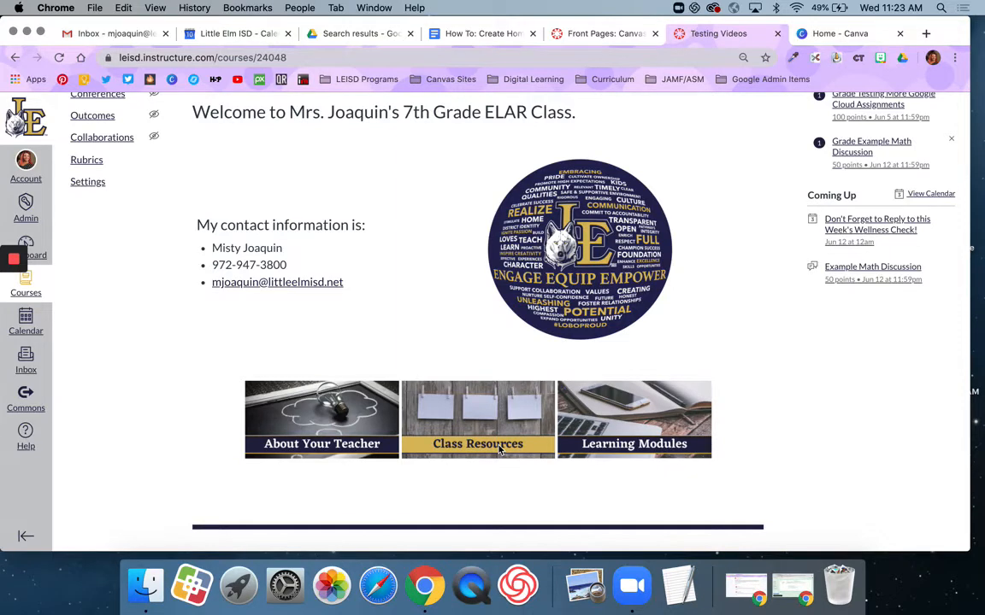
scroll(526, 412, up, 5)
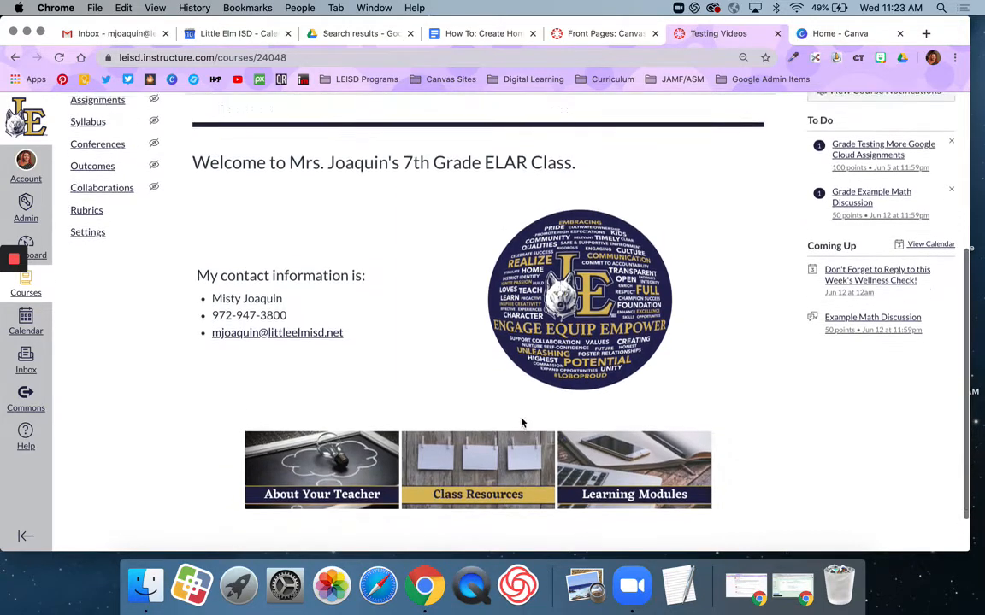
scroll(522, 421, up, 4)
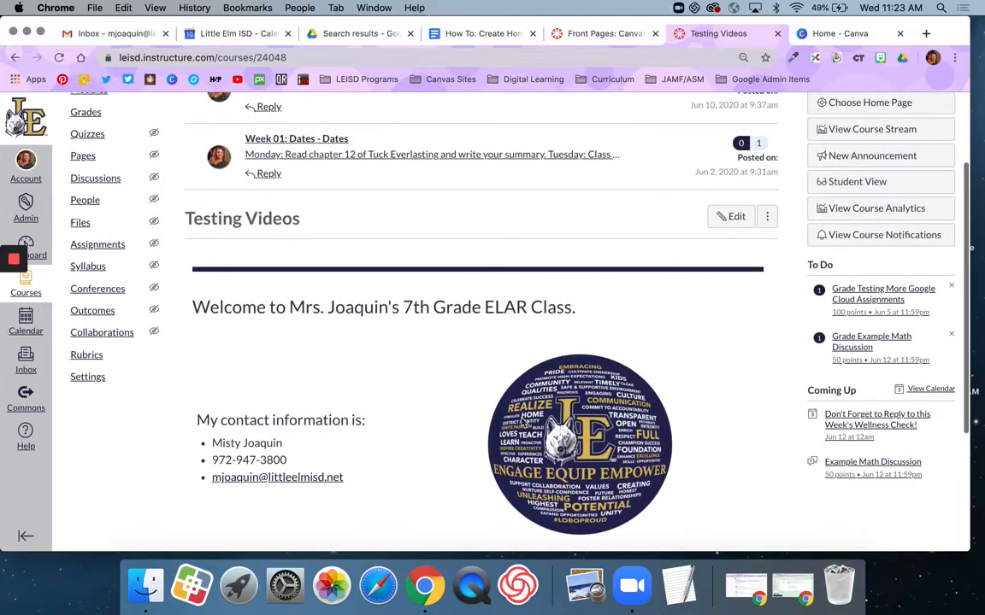
scroll(522, 421, down, 5)
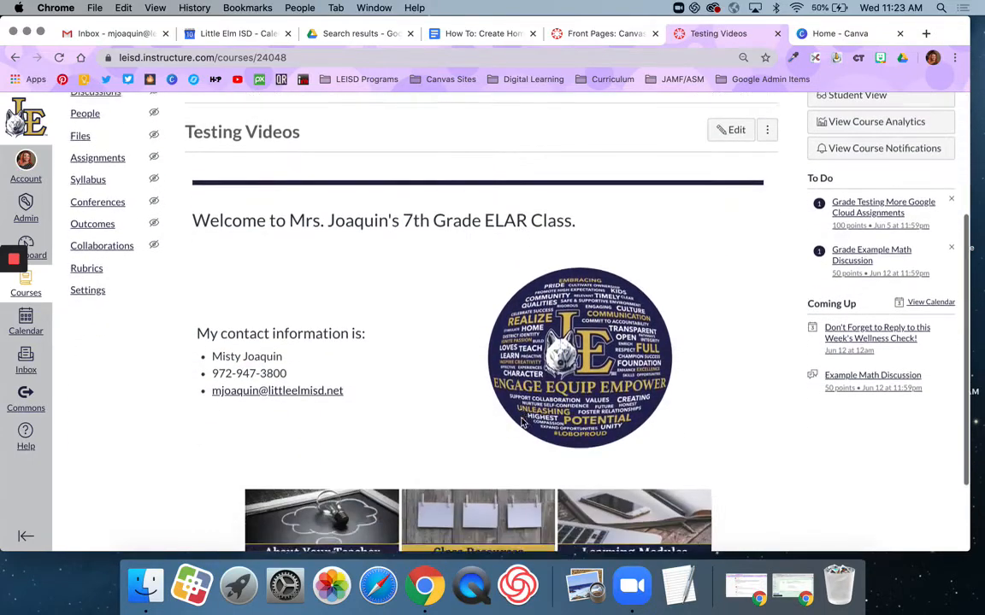
scroll(521, 423, up, 2)
scroll(523, 421, up, 3)
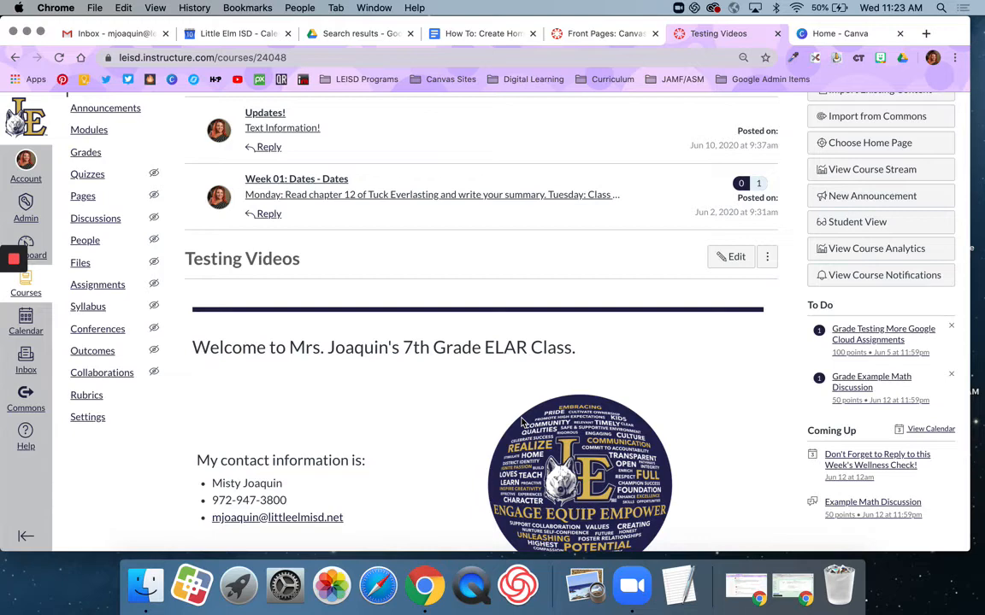
Open the Welcome! page in the editor with the cursor on the empty first line
click(84, 197)
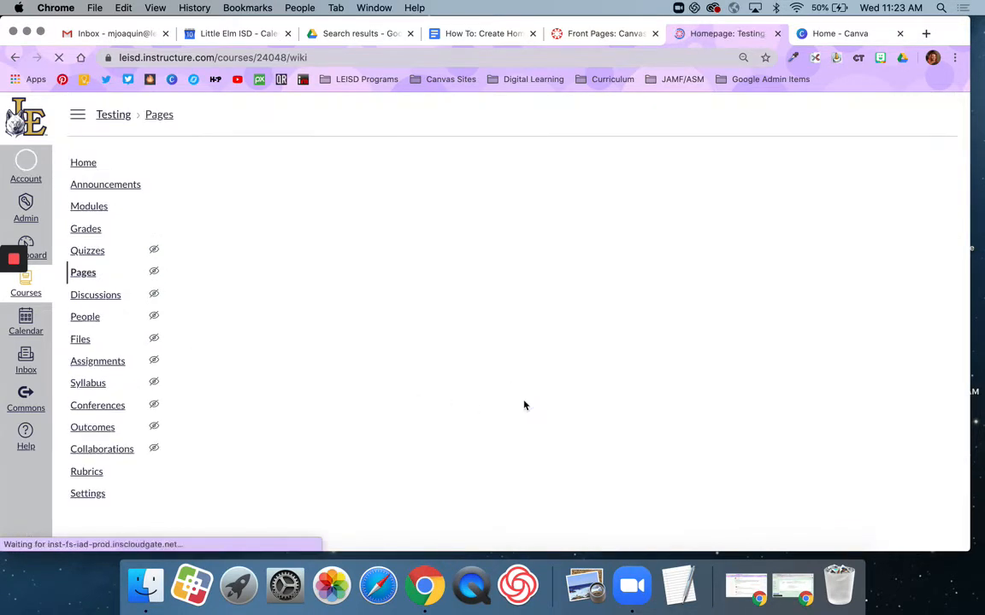
click(206, 164)
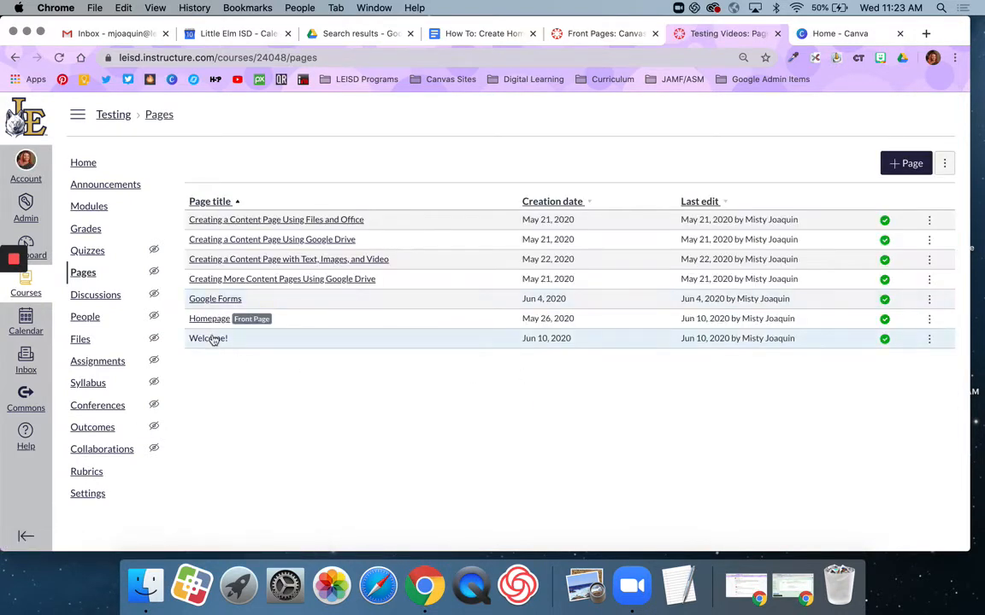
click(220, 339)
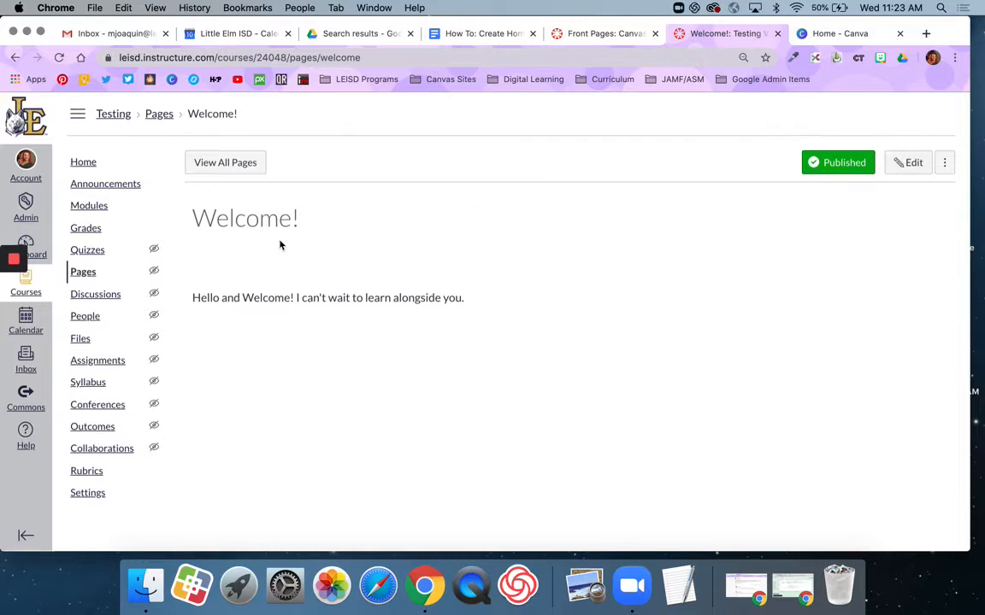
click(909, 163)
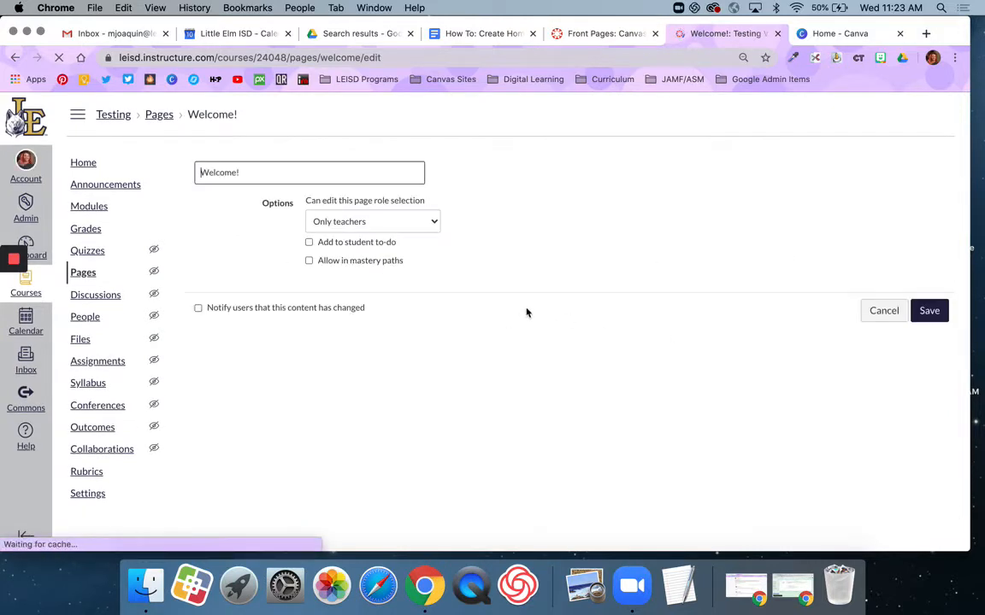
click(559, 250)
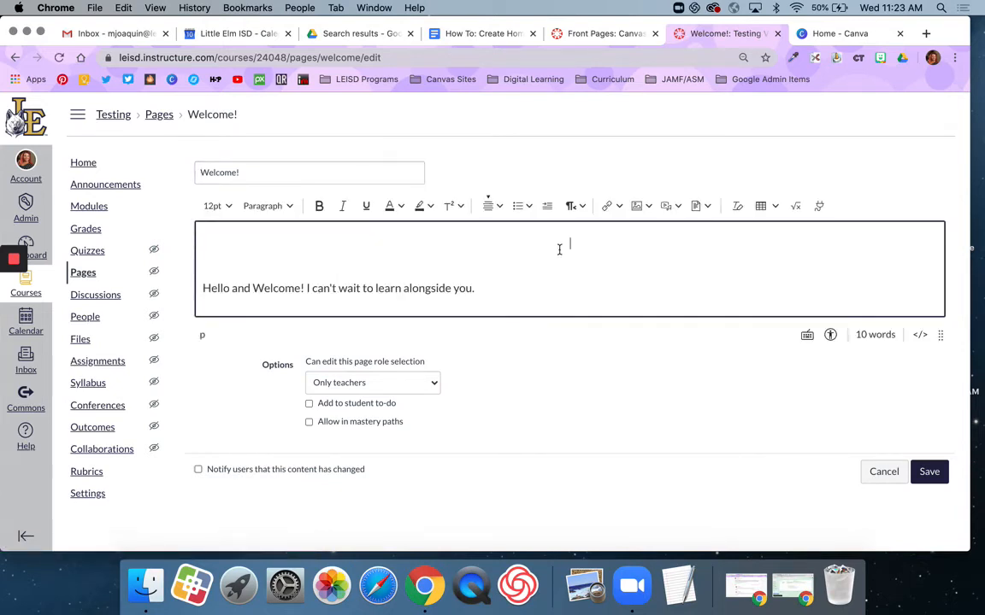
click(637, 207)
Upload strike banner.png from the banners folder and insert it above the greeting
click(648, 231)
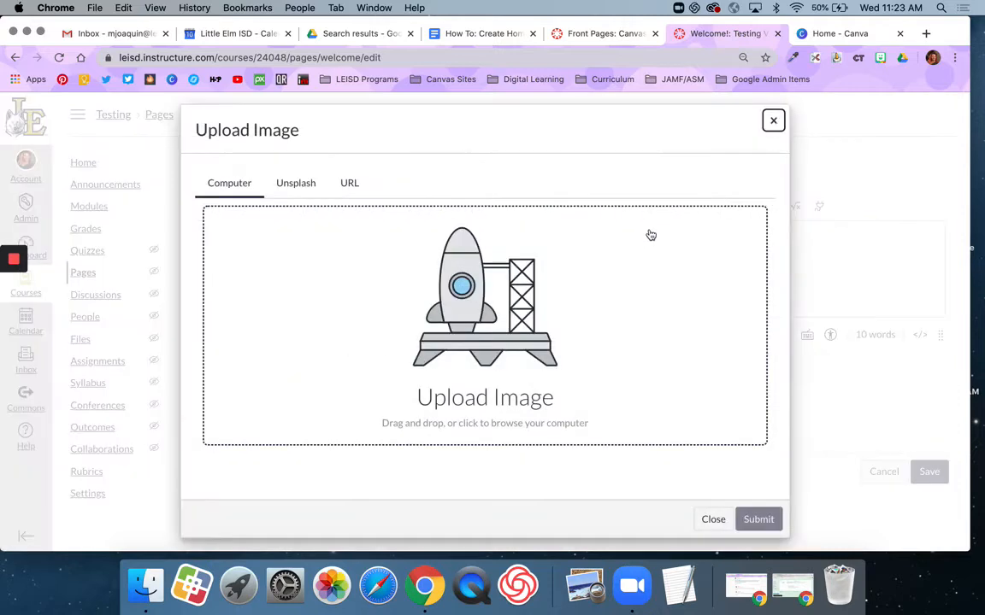
click(509, 315)
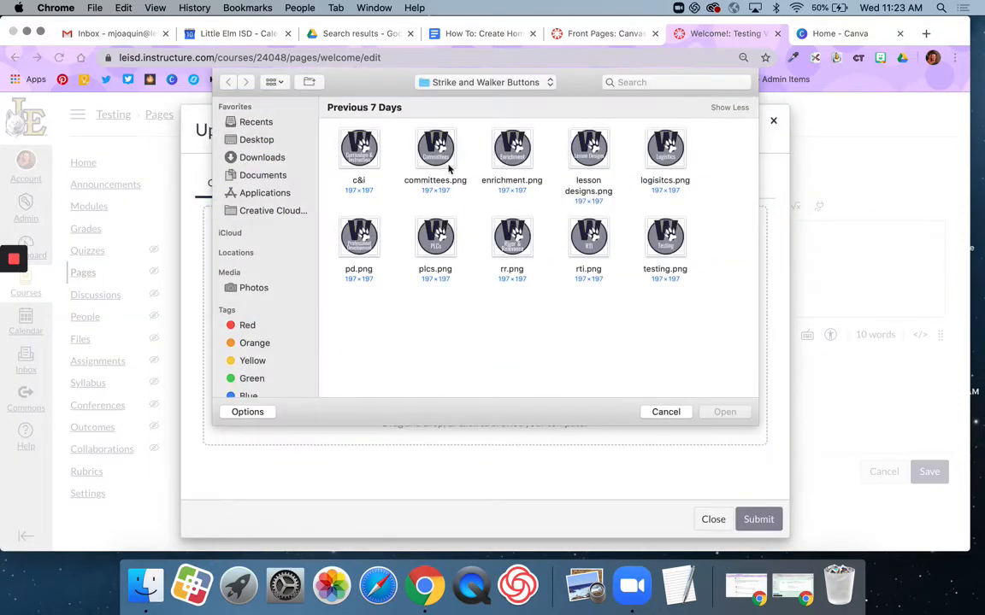
click(494, 83)
click(492, 96)
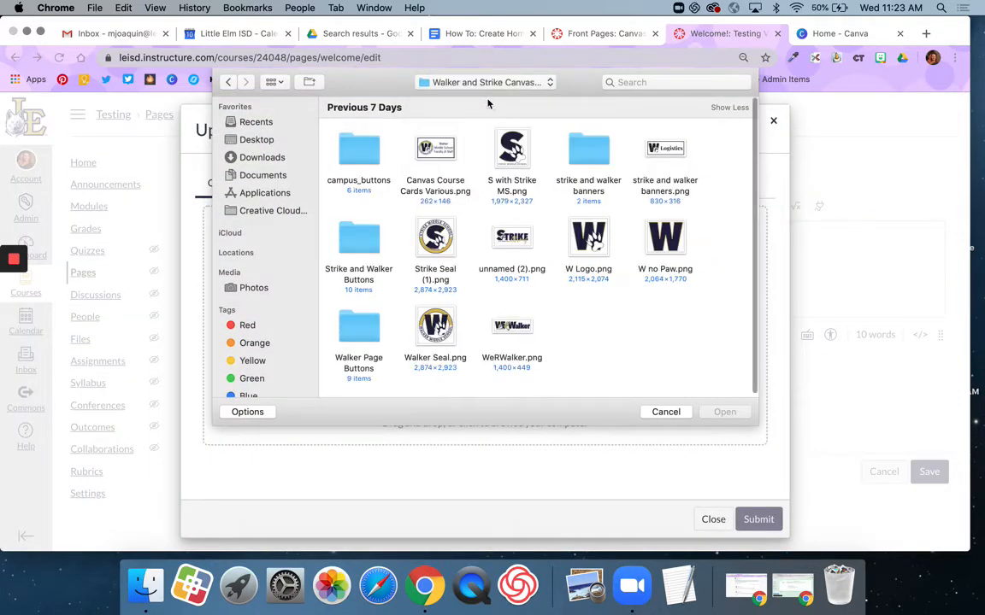
double_click(588, 150)
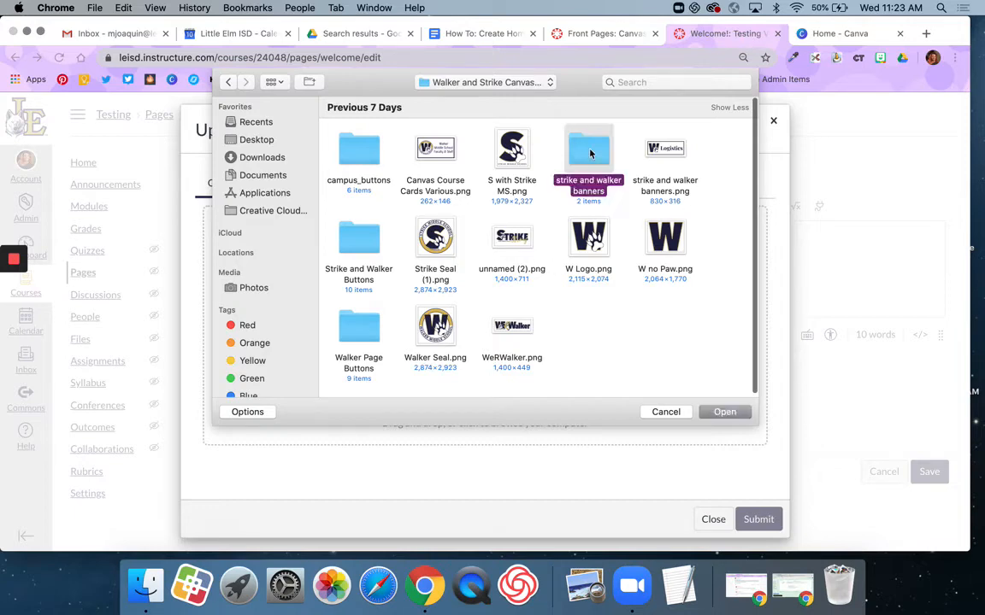
double_click(358, 152)
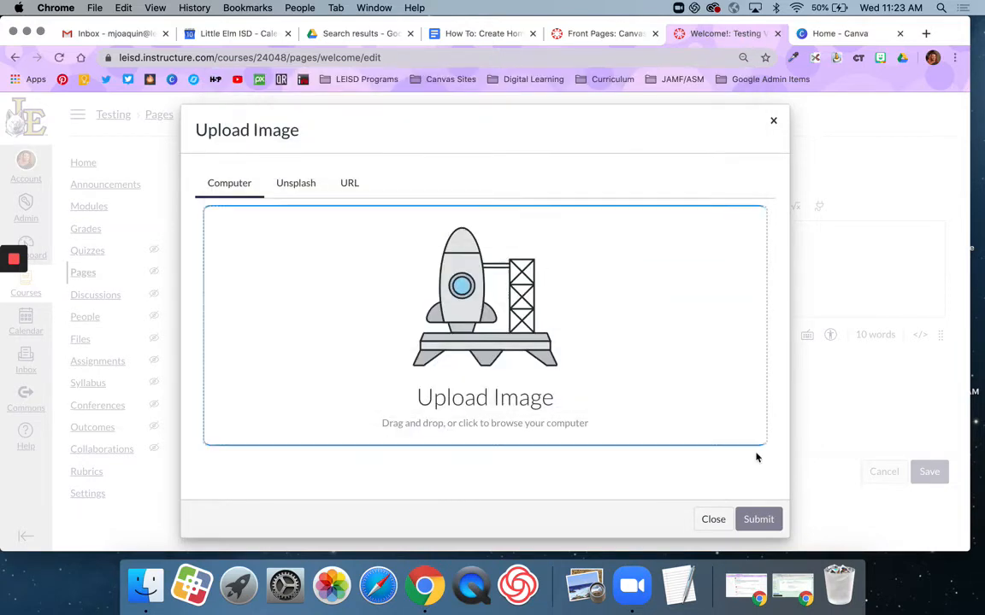
click(758, 518)
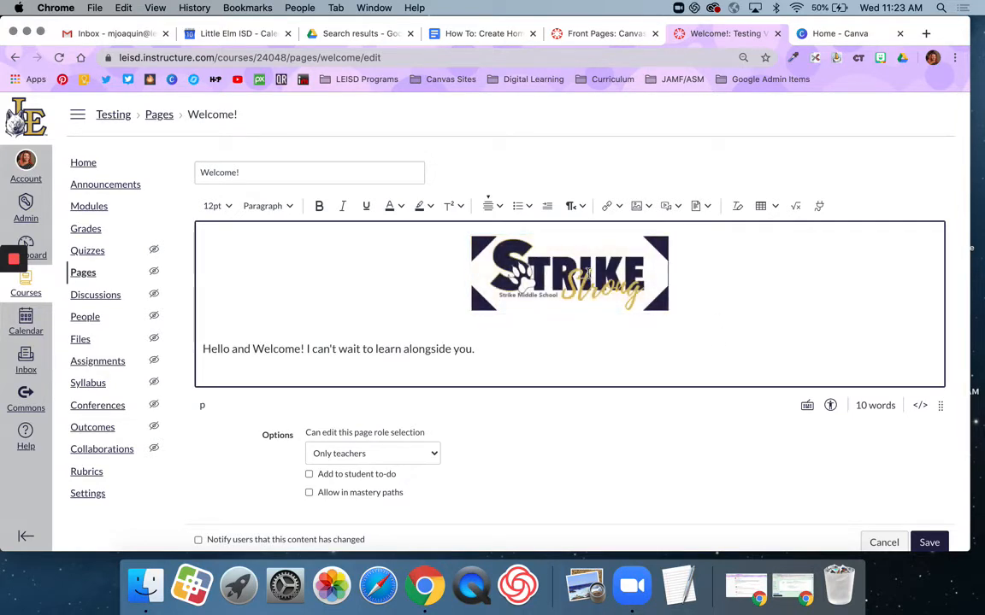
click(588, 272)
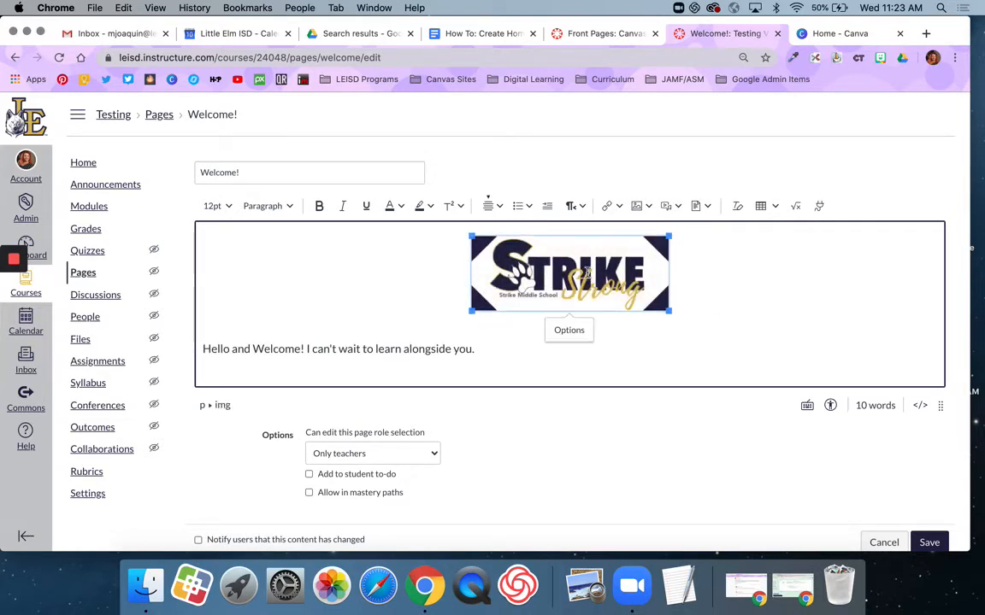
Resize the Strike Strong banner to a custom 800 × 305
click(580, 334)
click(835, 385)
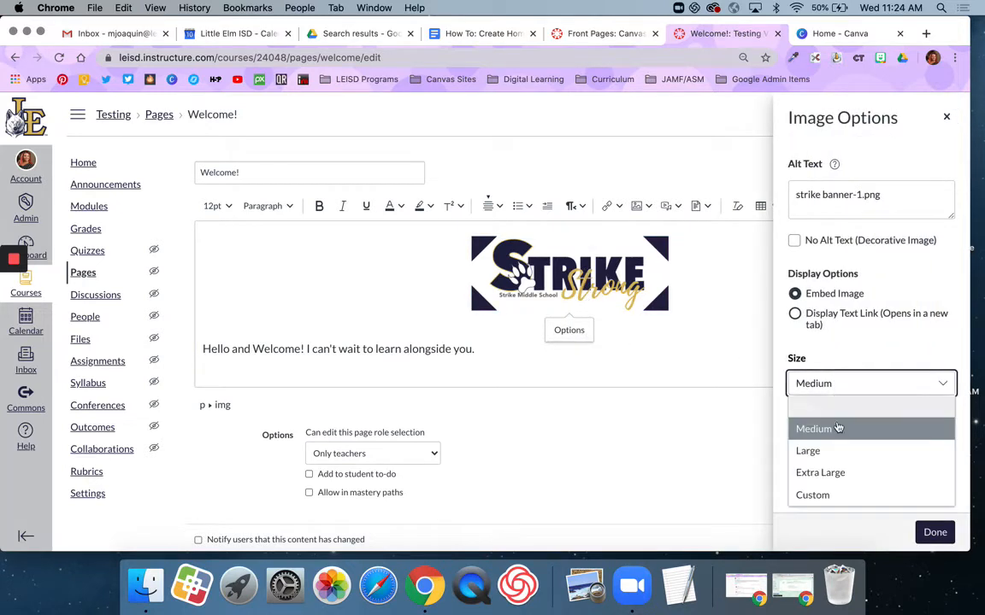
click(844, 495)
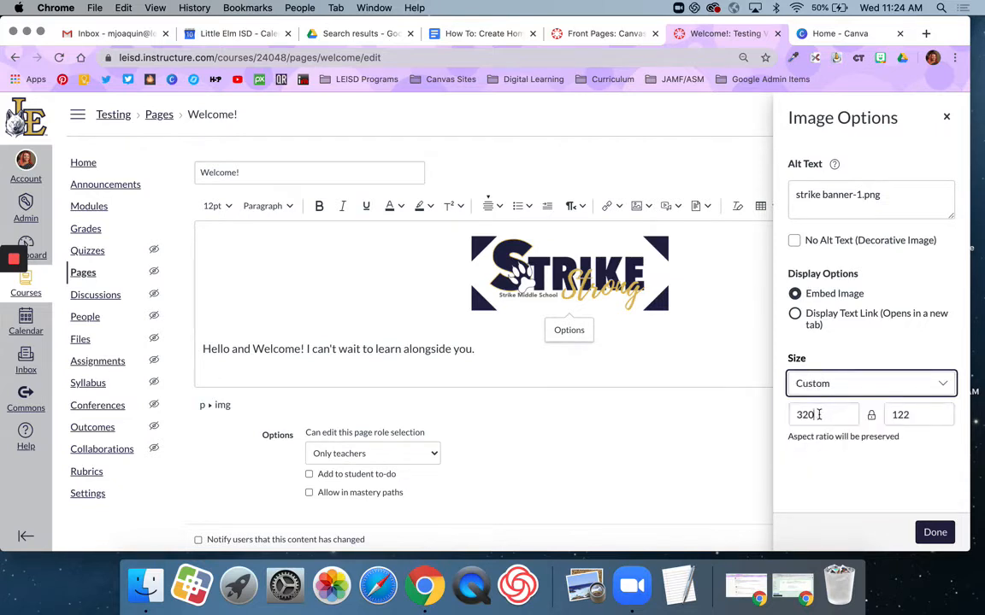
drag(818, 415, 799, 413)
text(800)
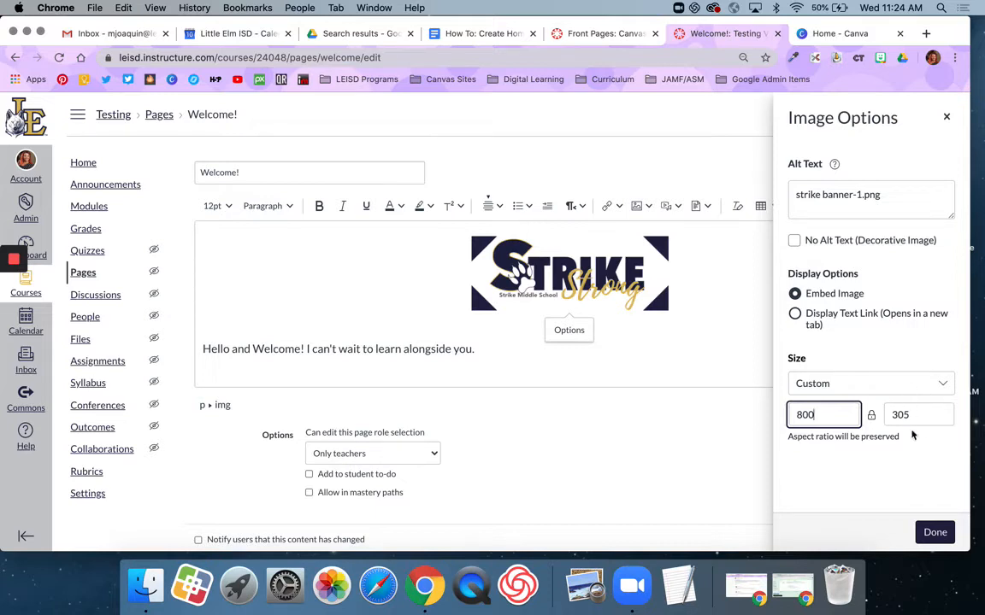
click(842, 197)
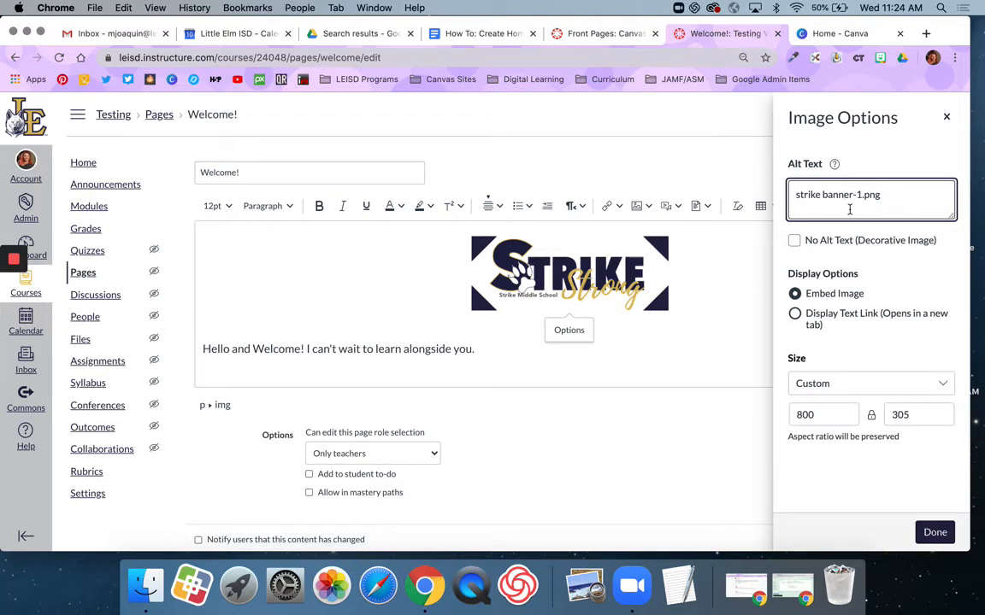
click(935, 533)
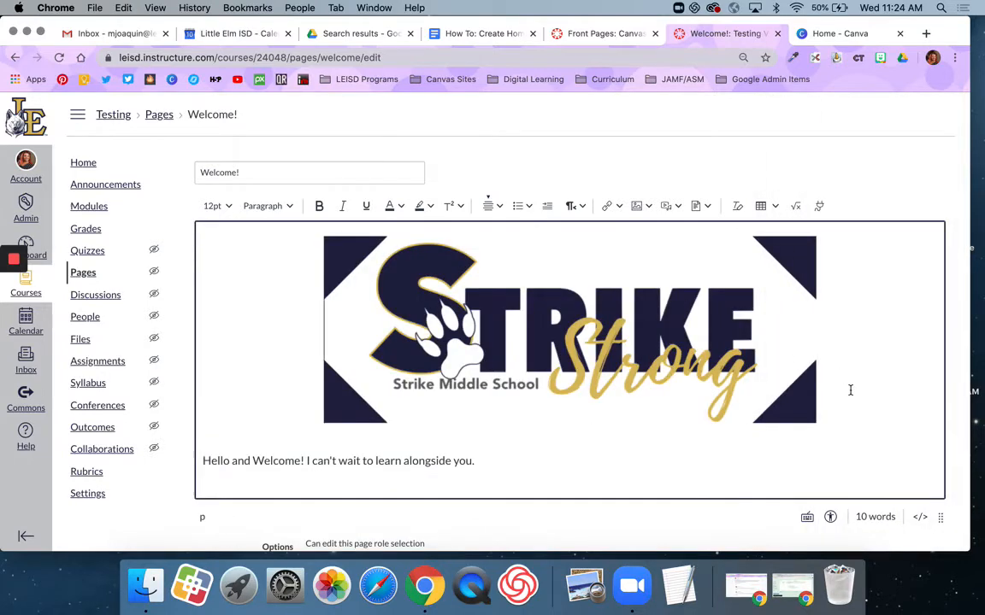
Save the Welcome! page with the resized banner
scroll(851, 391, down, 1)
scroll(850, 391, down, 2)
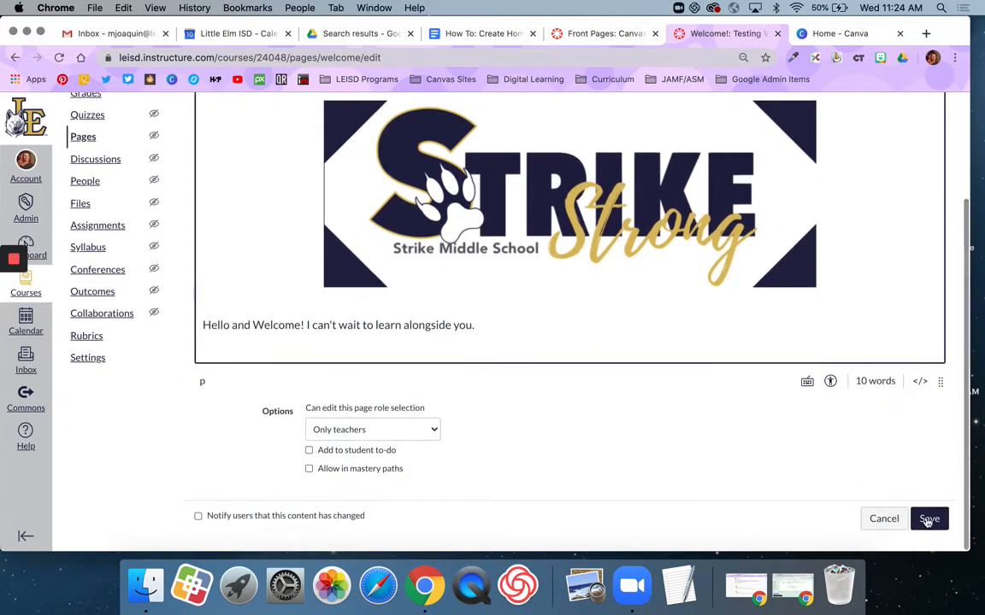
click(929, 520)
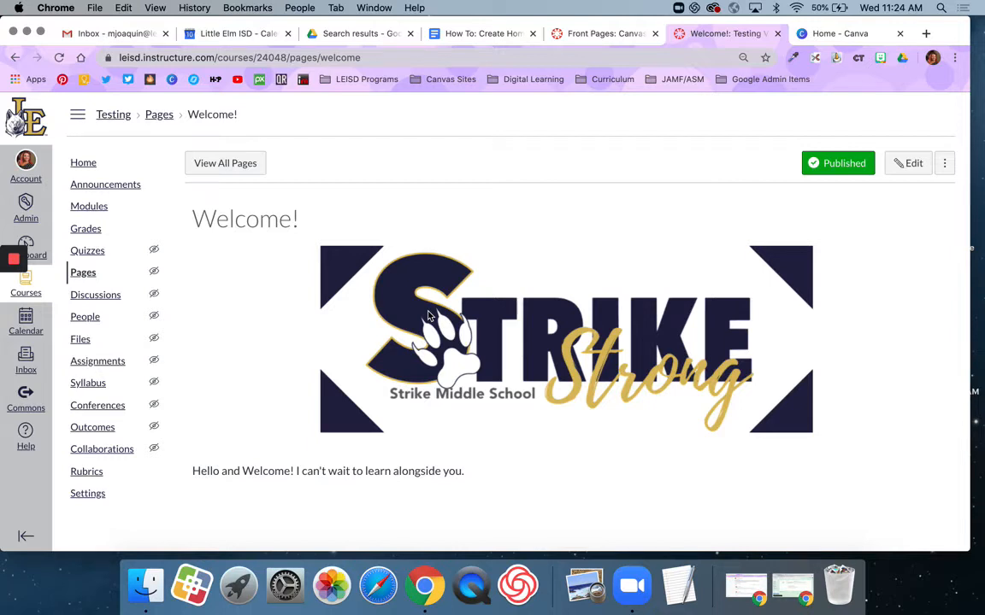
click(84, 342)
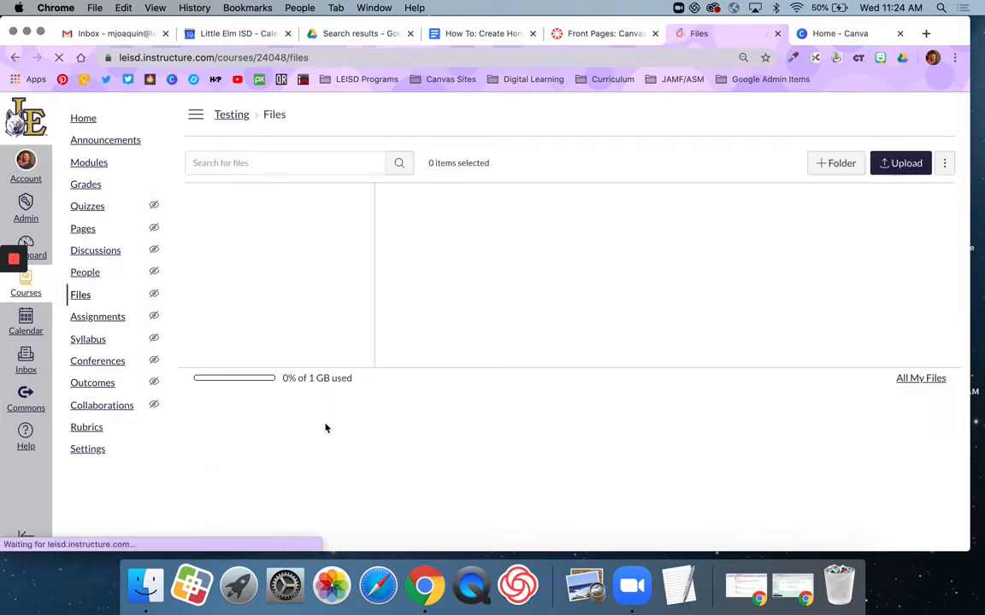
Upload 10.png through 15.png from the campus_buttons folder into the course files
click(897, 164)
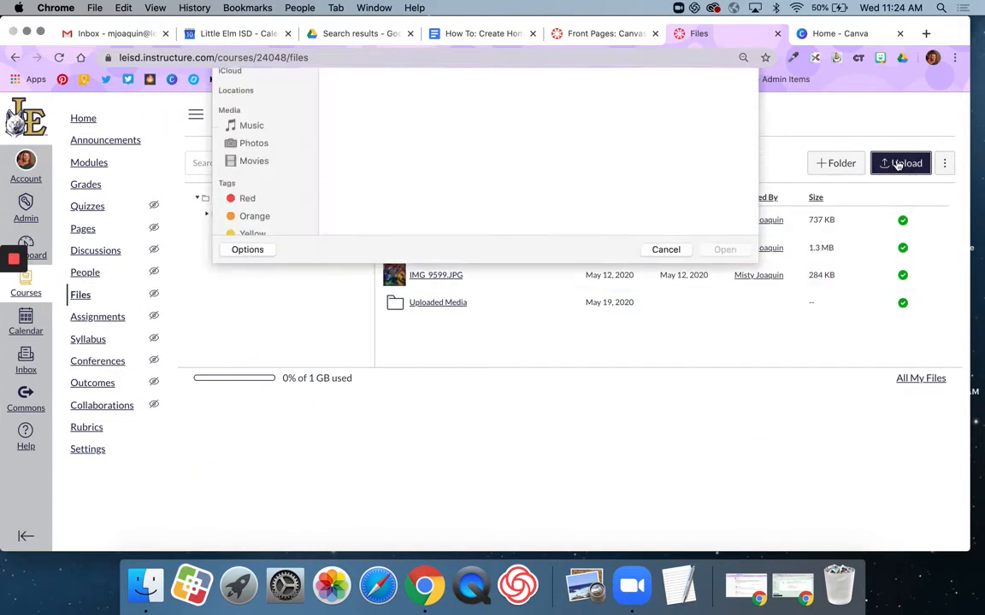
click(481, 82)
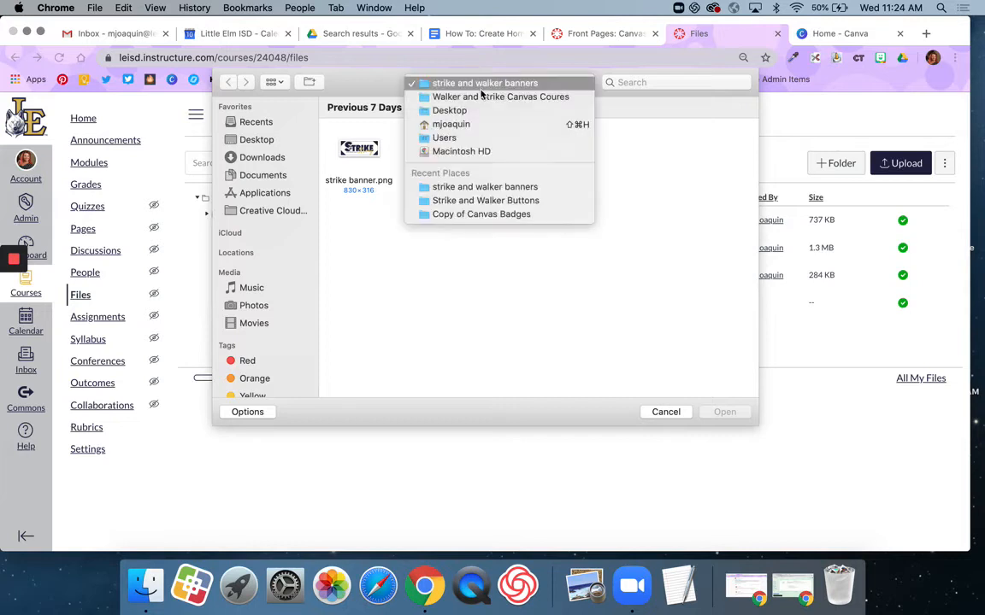
click(483, 98)
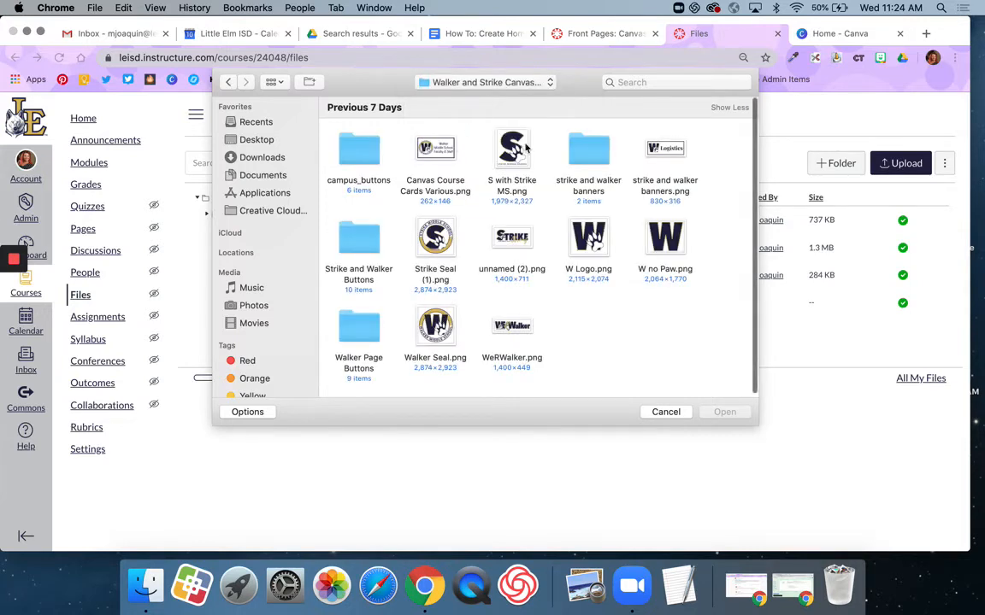
double_click(369, 157)
drag(327, 138, 730, 323)
click(728, 418)
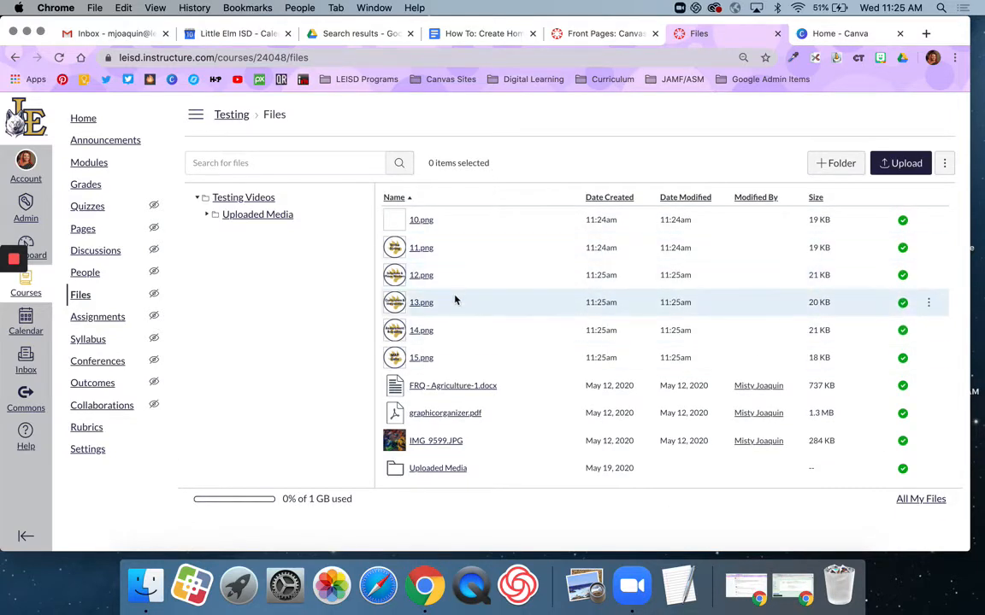
click(83, 228)
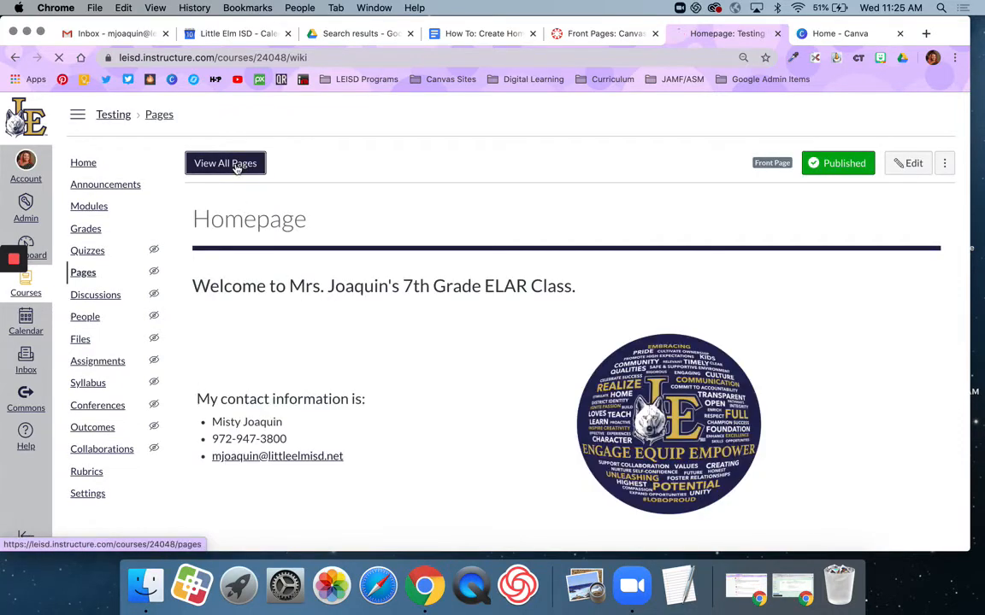
Reopen the Welcome! page for editing and start a new line below the welcome text
click(237, 167)
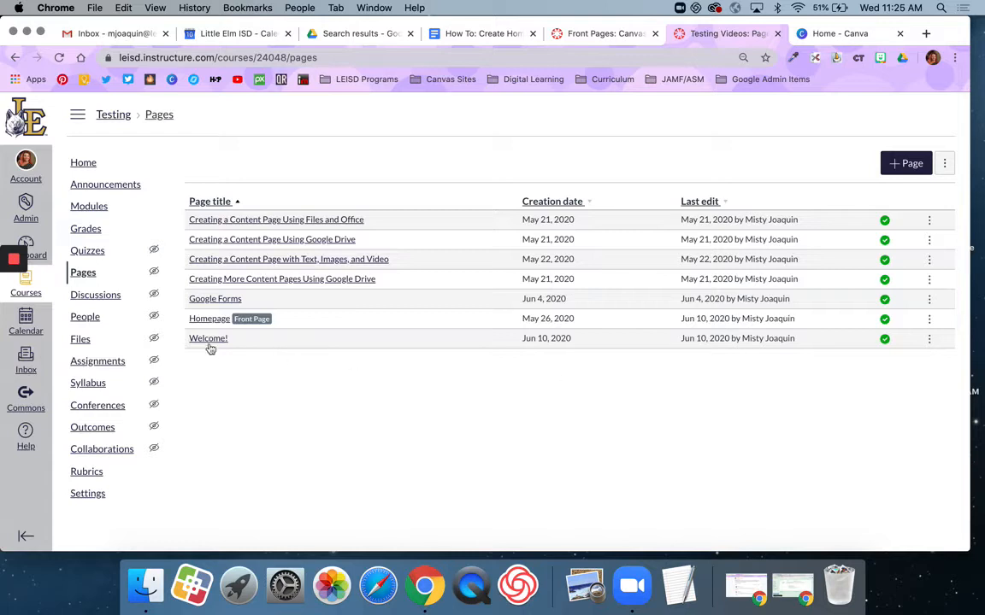
click(206, 341)
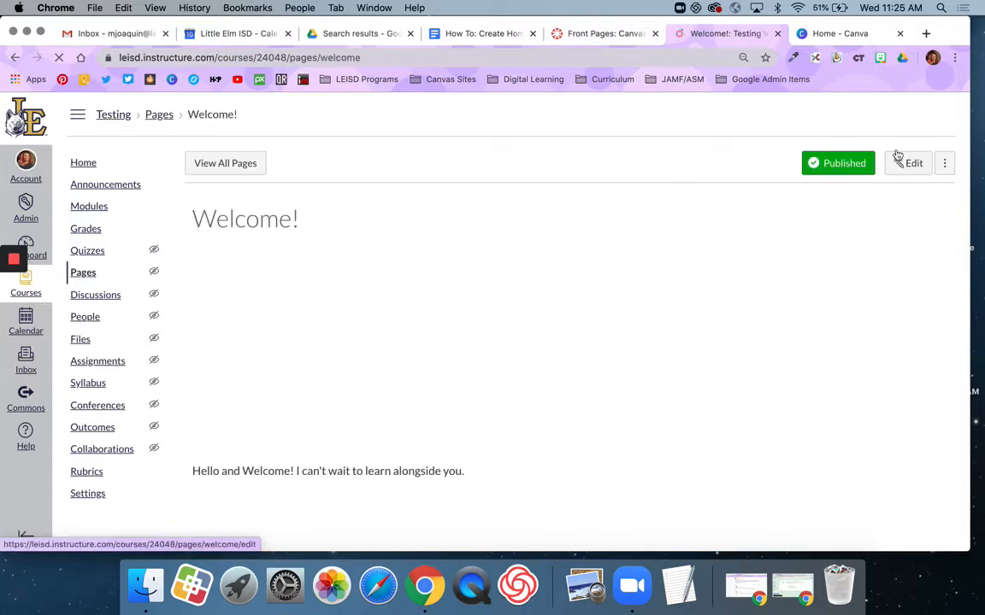
click(908, 162)
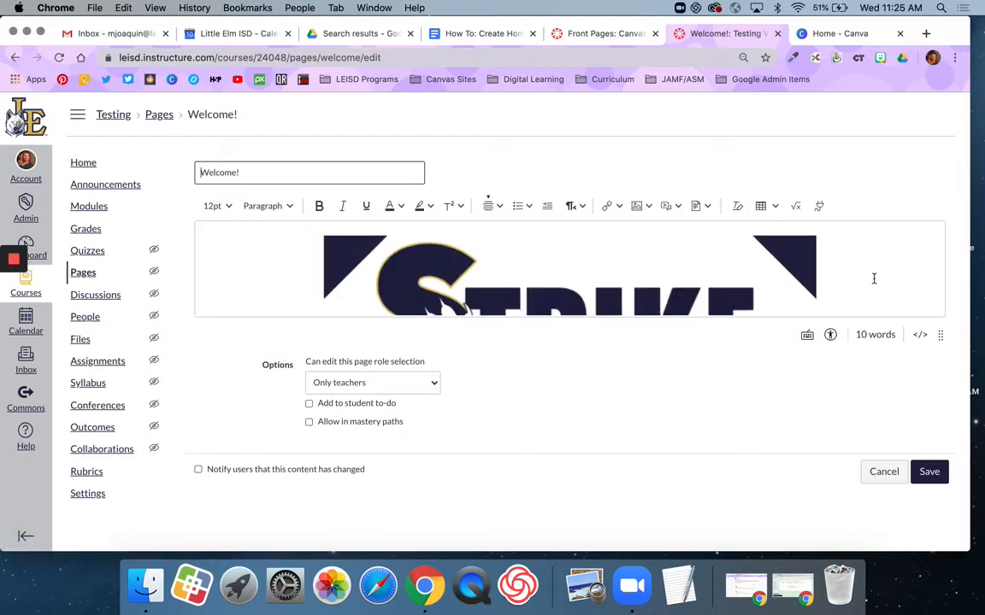
scroll(874, 279, down, 5)
click(516, 294)
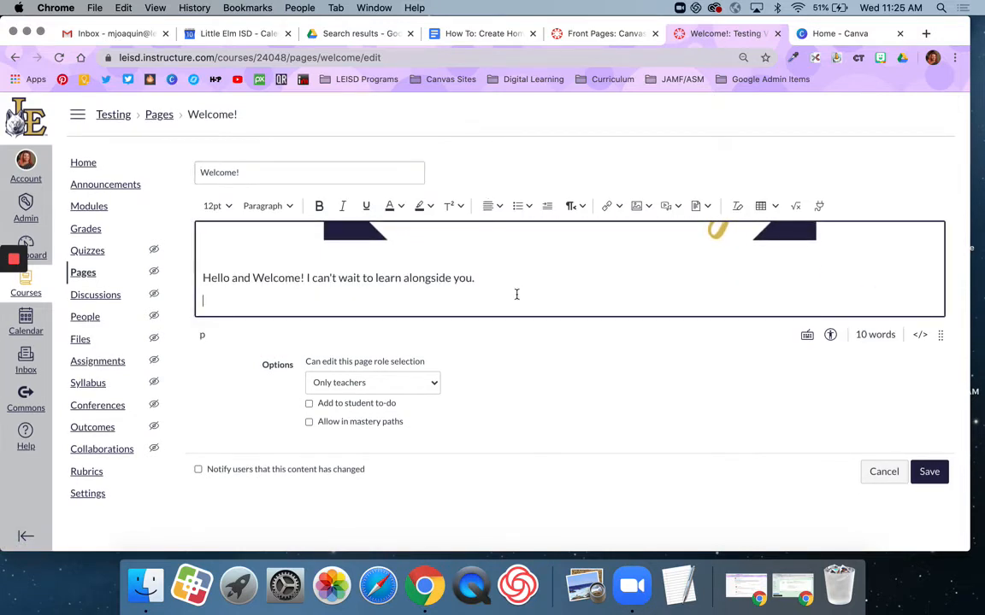
Insert a 3x2 table below the welcome text
scroll(558, 384, down, 3)
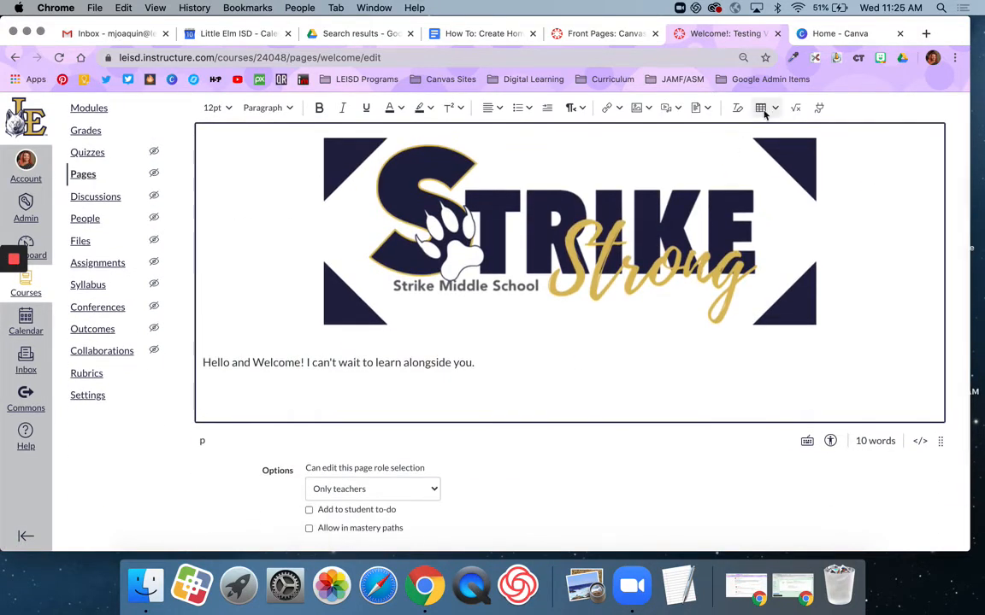
click(774, 111)
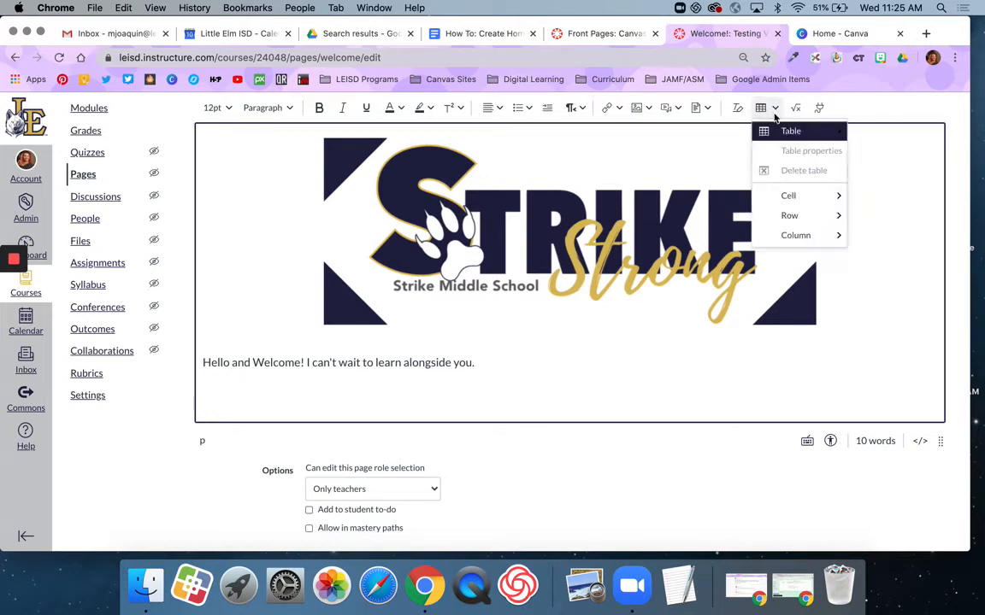
mouse_move(791, 131)
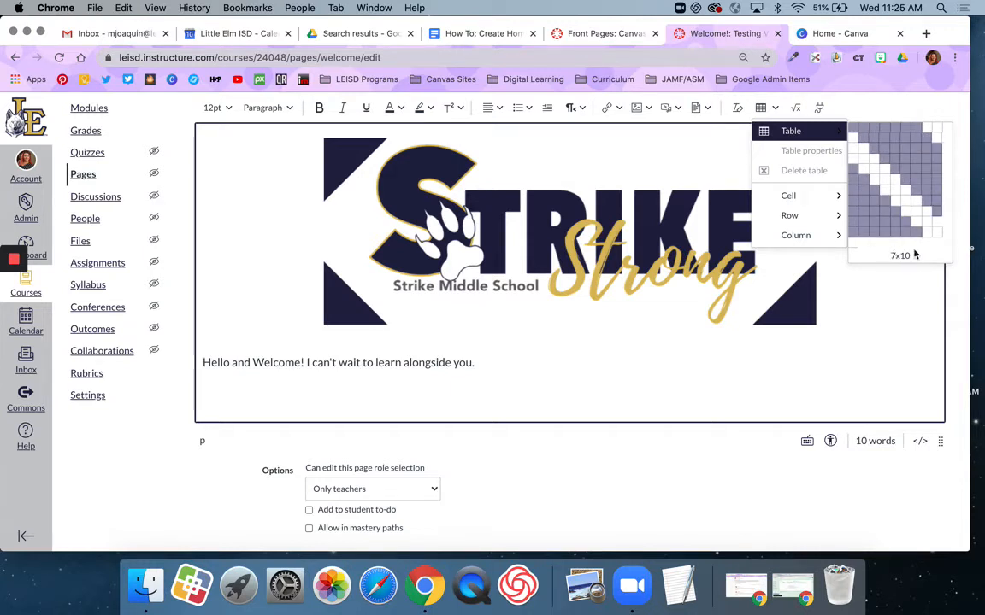
click(885, 140)
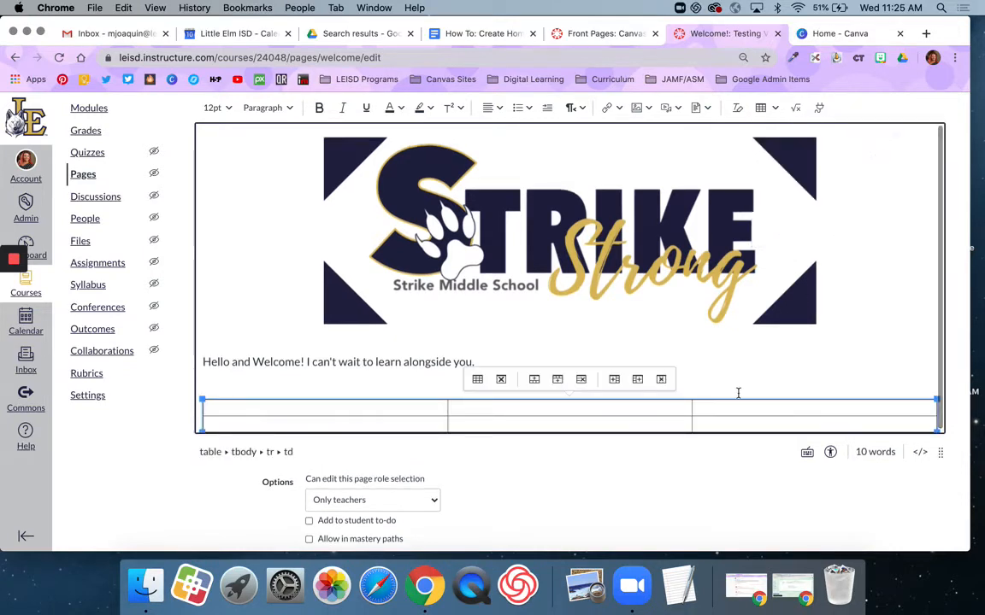
Set the table width to auto, clear its border width, and align it to Center
click(477, 376)
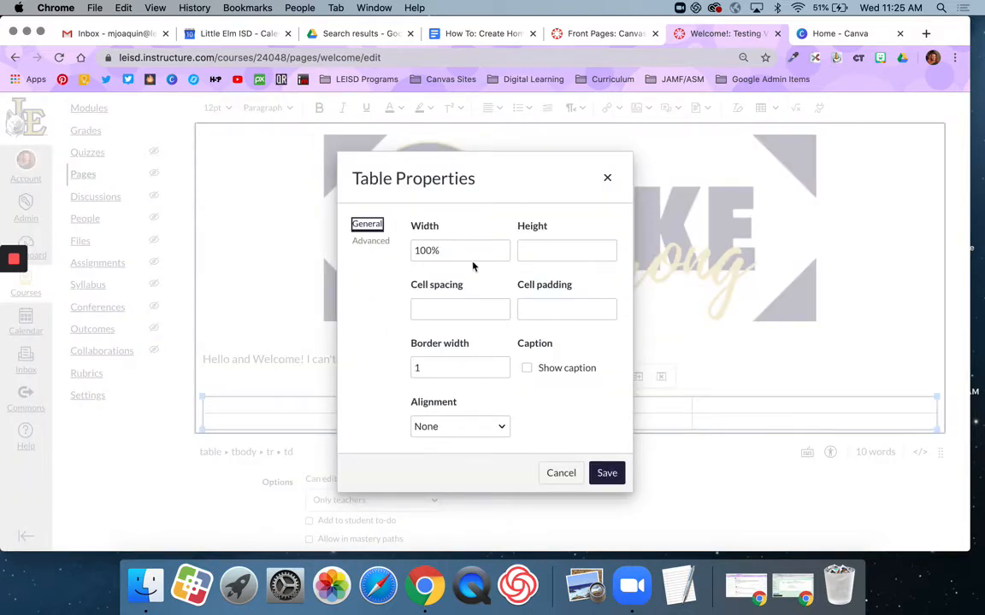
key(Tab)
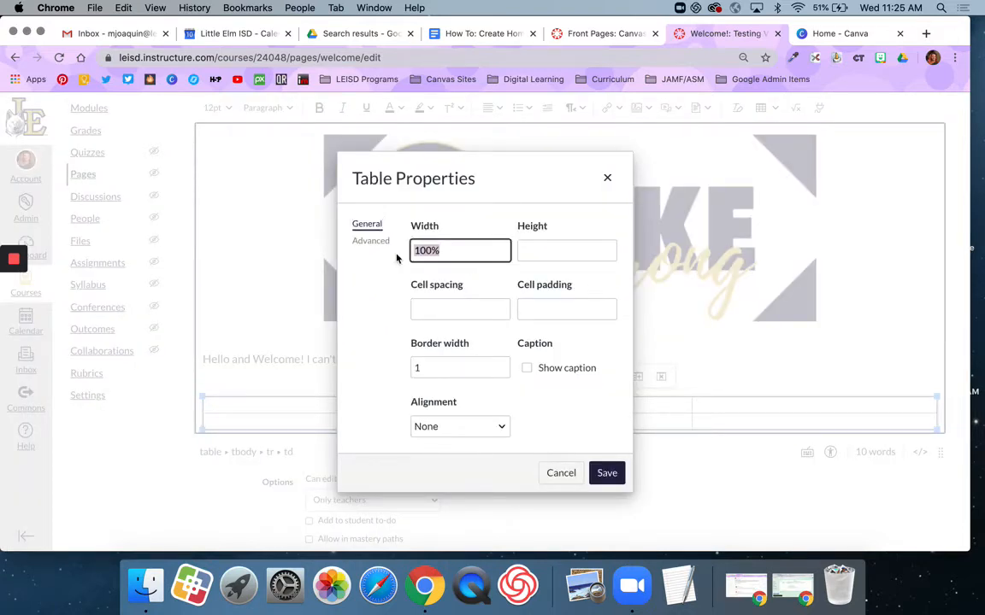
text(auto)
click(452, 365)
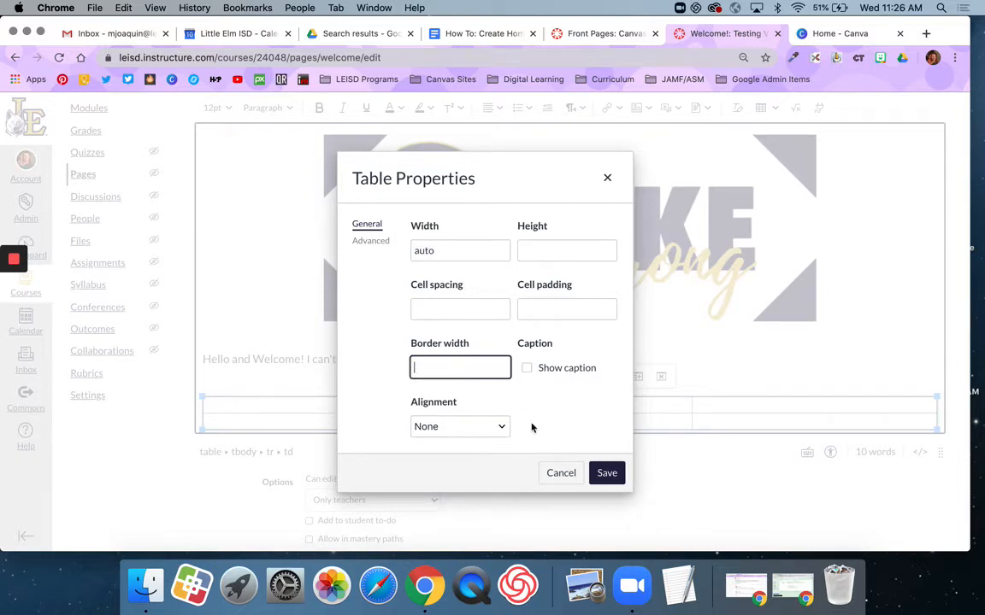
click(480, 427)
click(474, 453)
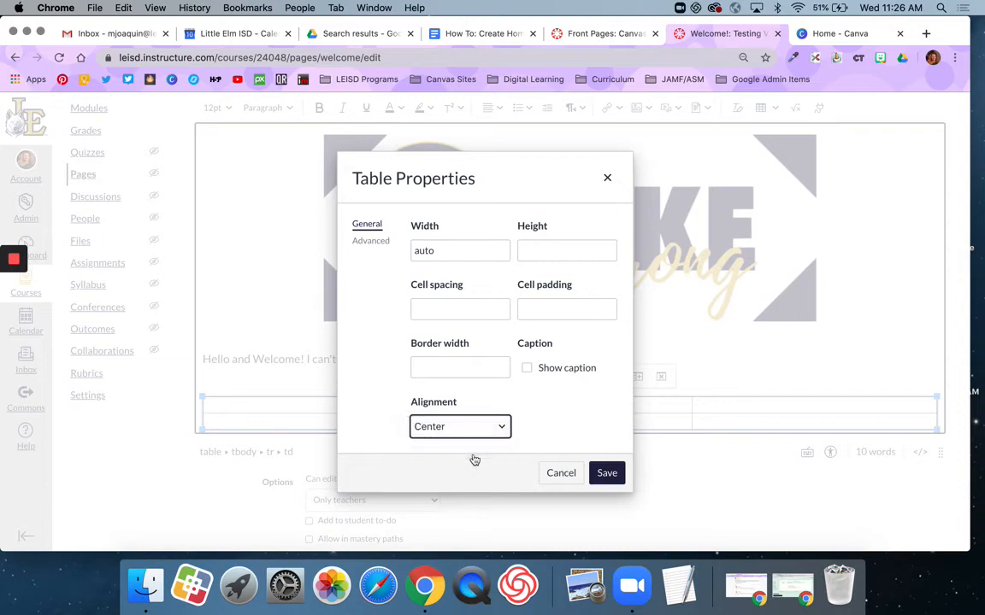
click(612, 473)
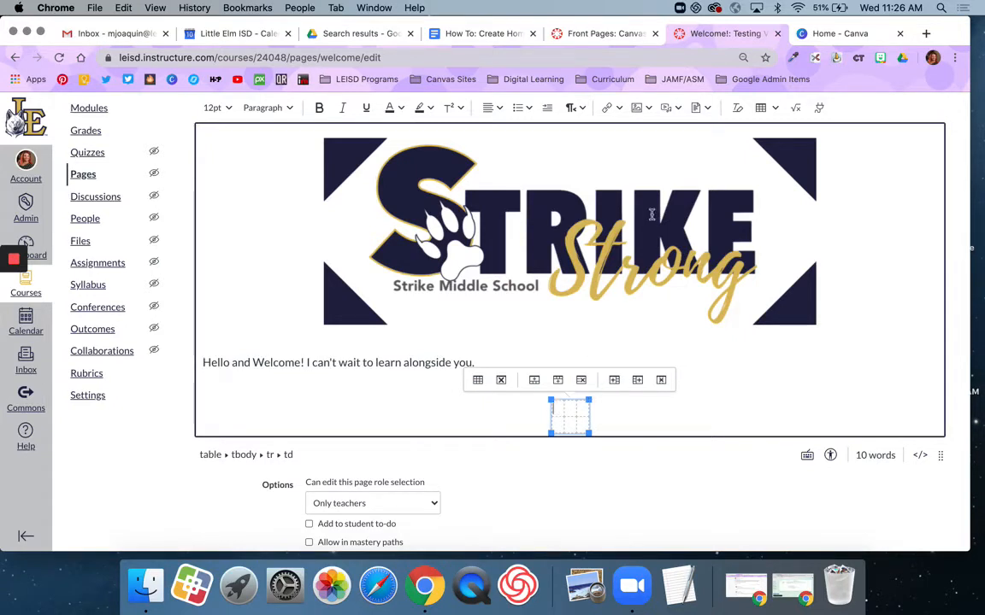
Place the Staff Information and Strike Strong course images in the first two table cells
click(647, 109)
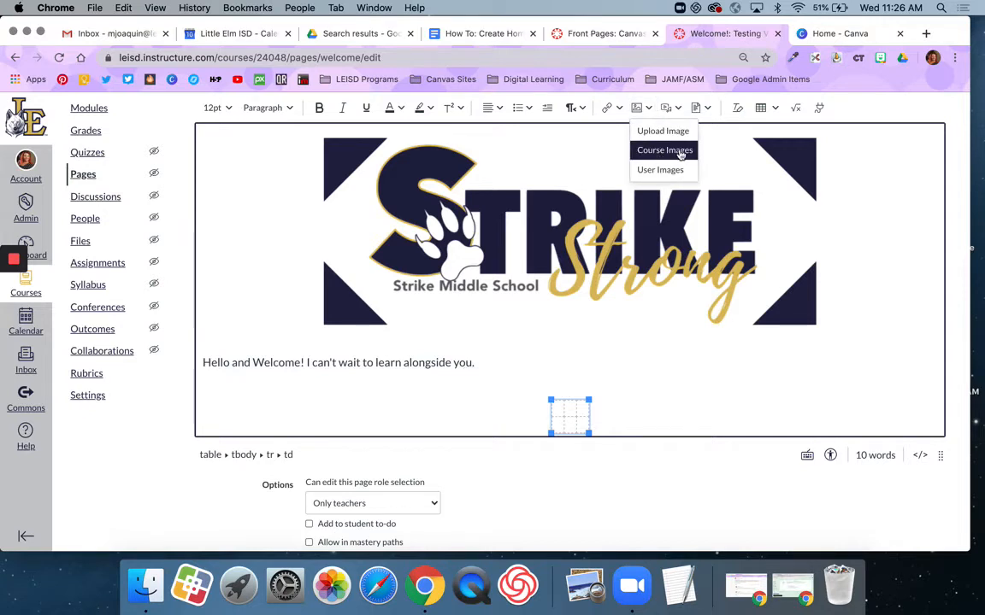
click(662, 152)
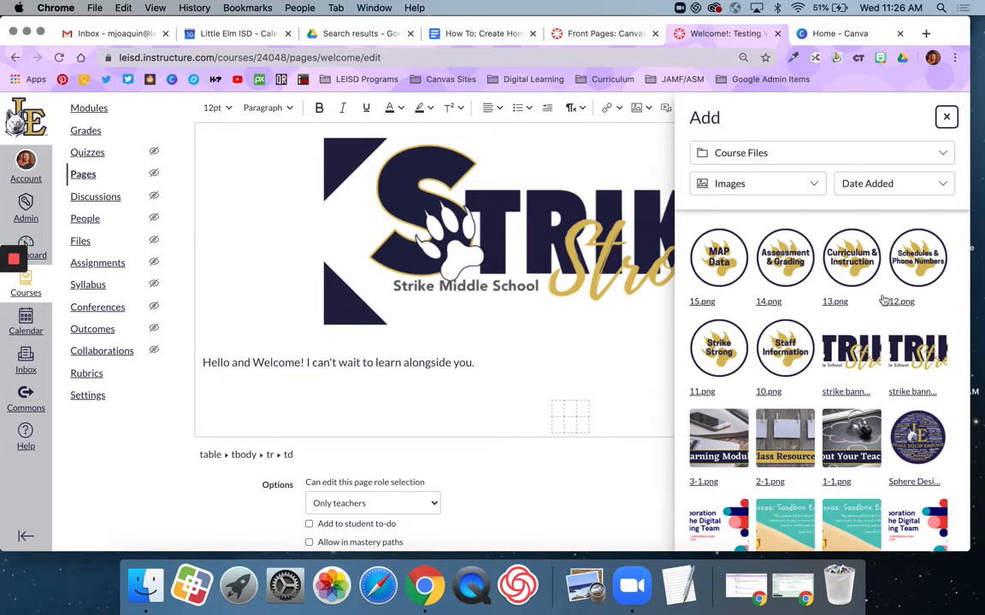
drag(804, 355, 605, 416)
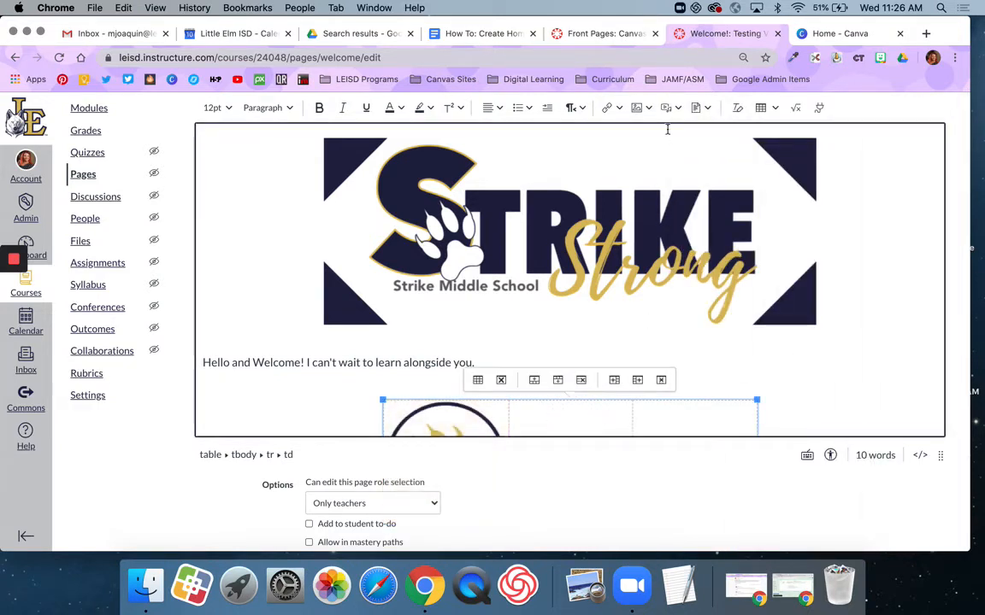
click(641, 108)
click(657, 150)
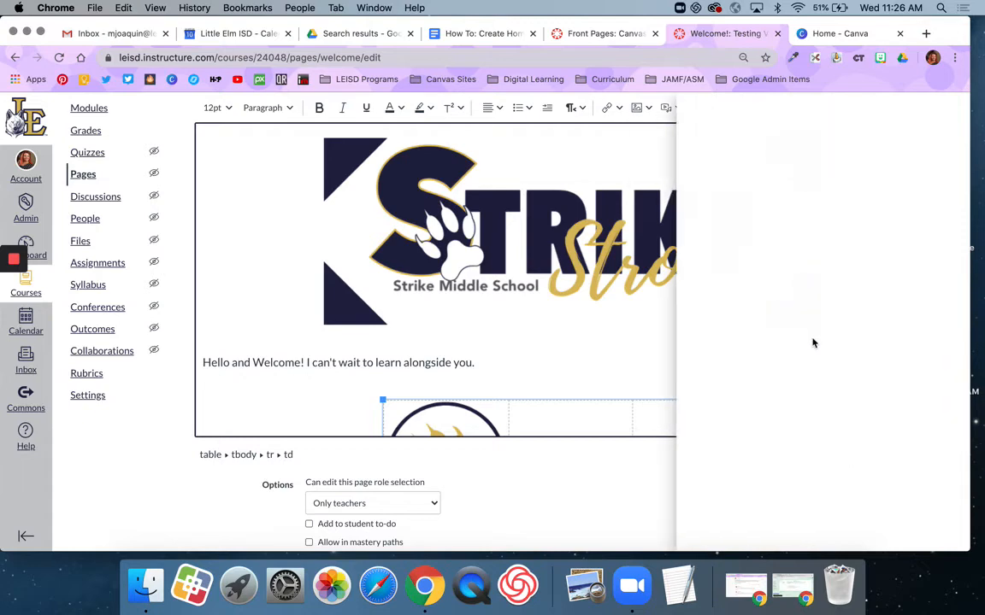
click(768, 344)
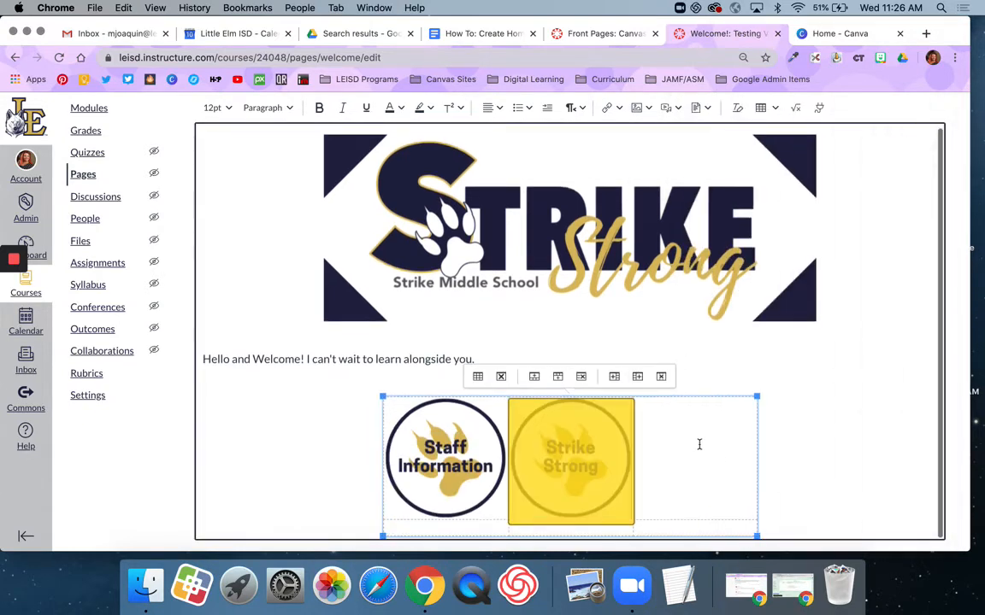
Insert the Schedules & Phone Numbers and MAP Data course images into the table
click(636, 108)
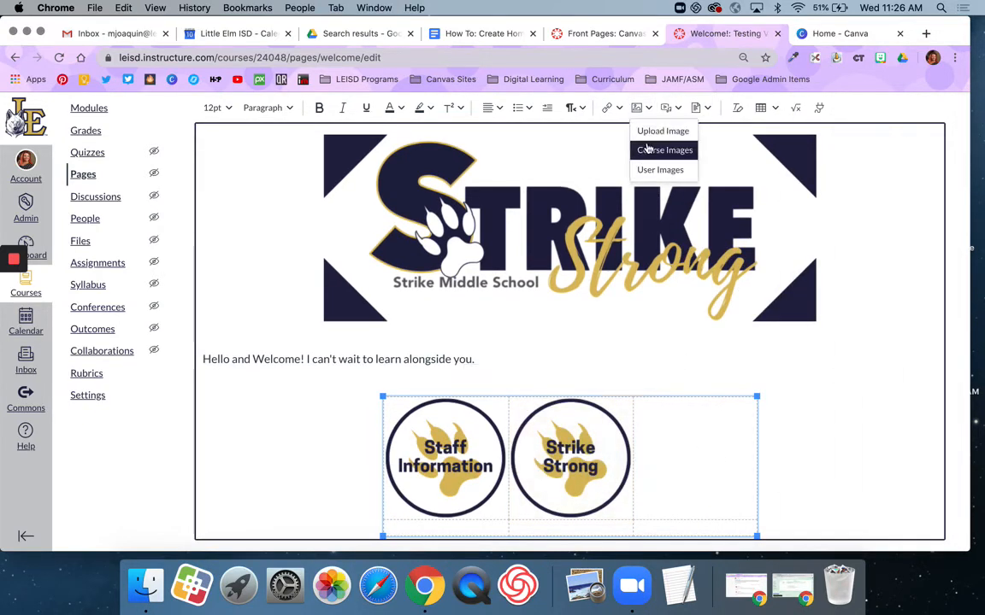
click(648, 149)
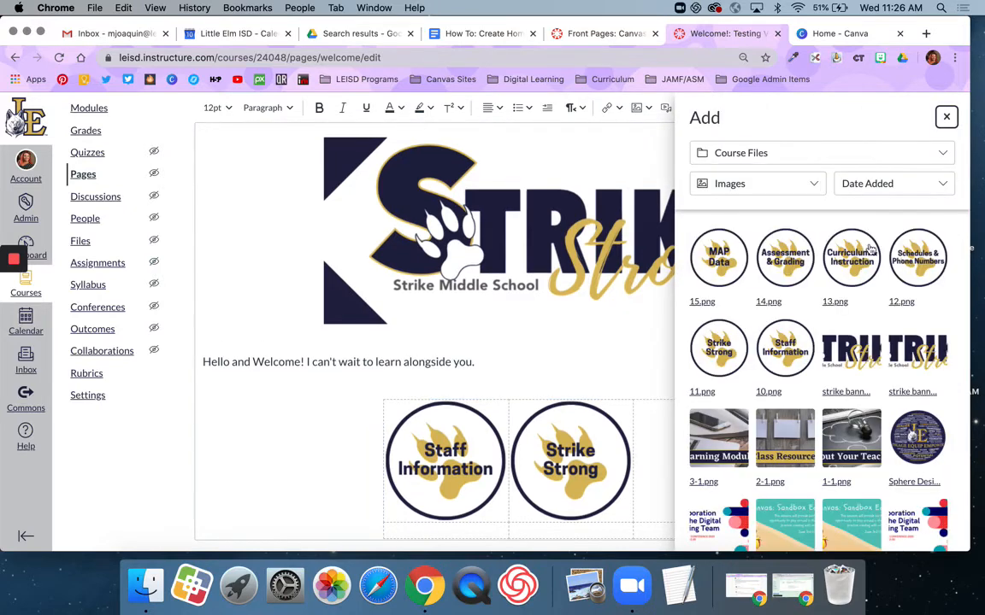
click(917, 256)
scroll(517, 381, down, 5)
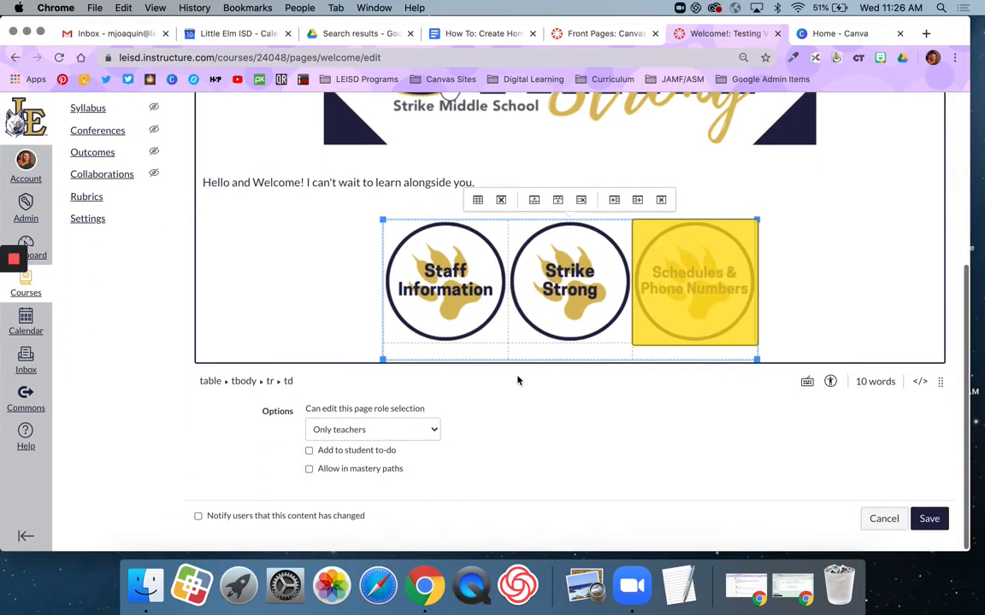
scroll(701, 229, up, 5)
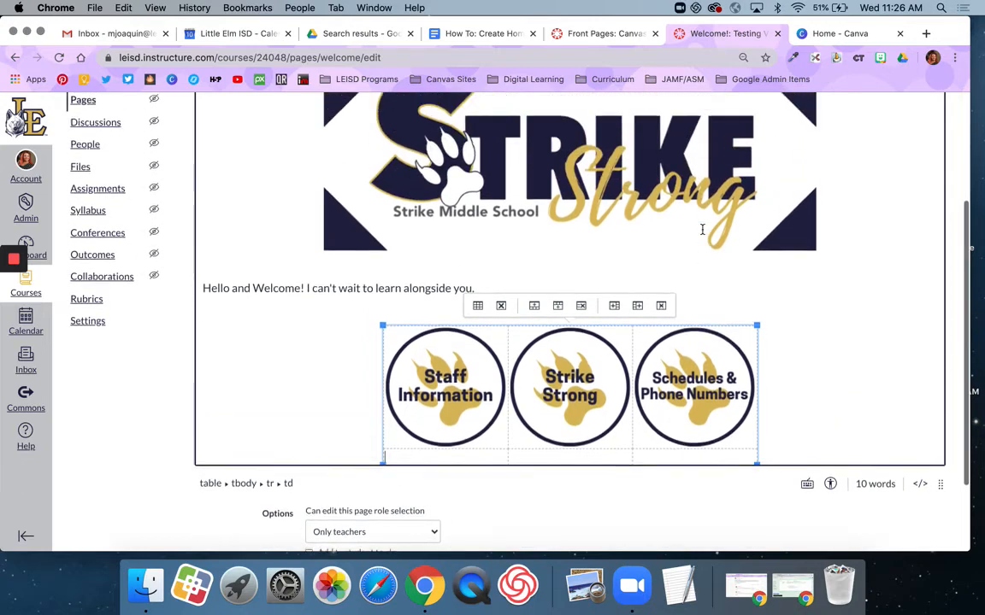
click(638, 182)
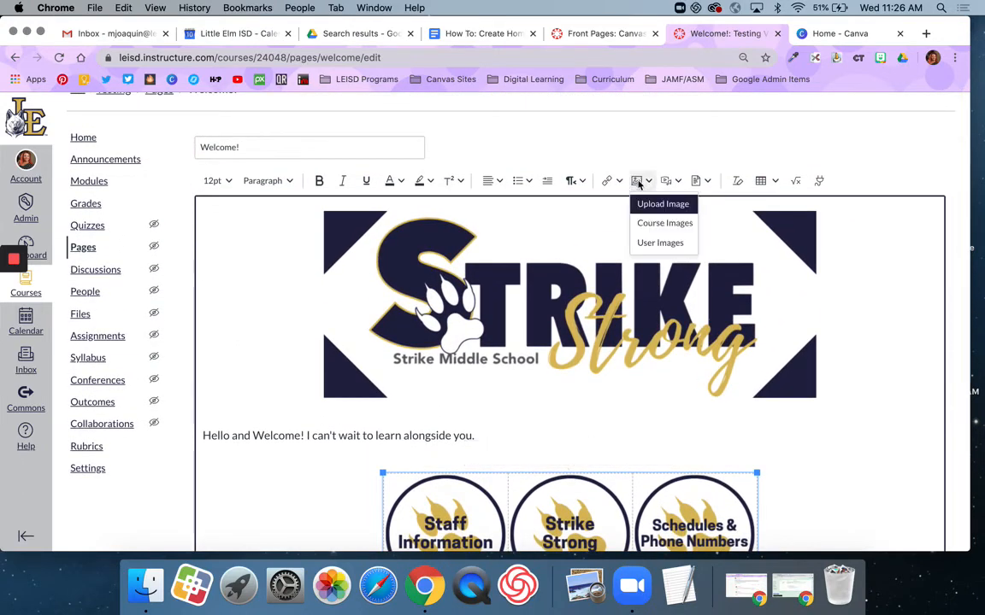
click(657, 223)
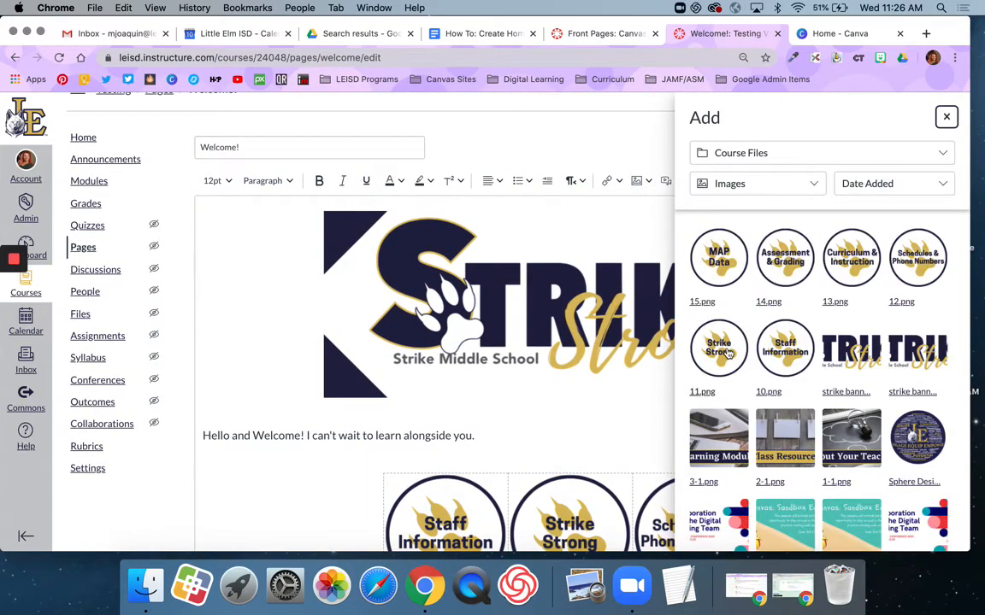
click(720, 258)
scroll(665, 359, down, 5)
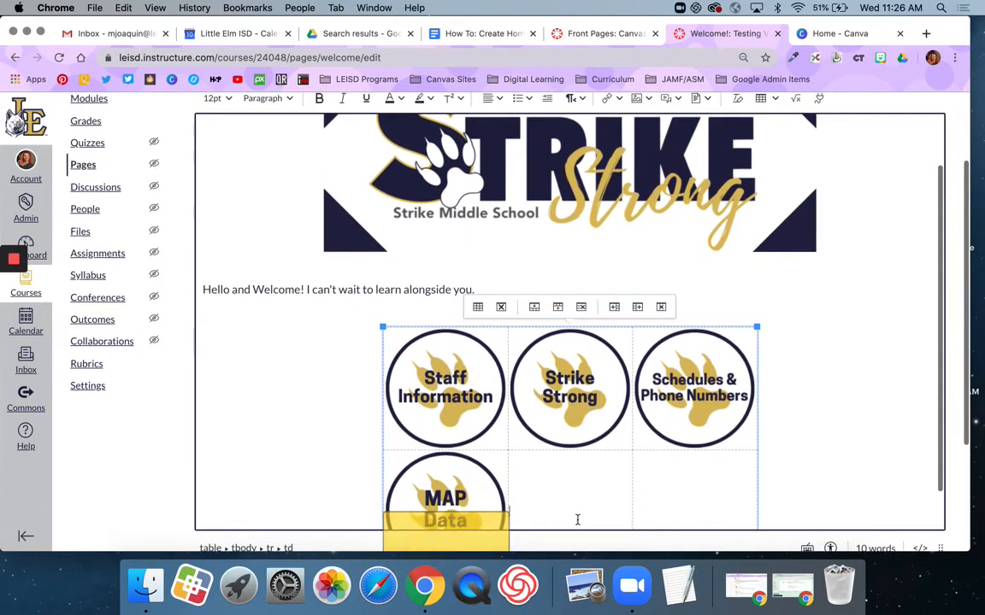
scroll(659, 379, up, 2)
scroll(660, 378, up, 1)
Insert the Assessment & Grading course image into the table
click(641, 99)
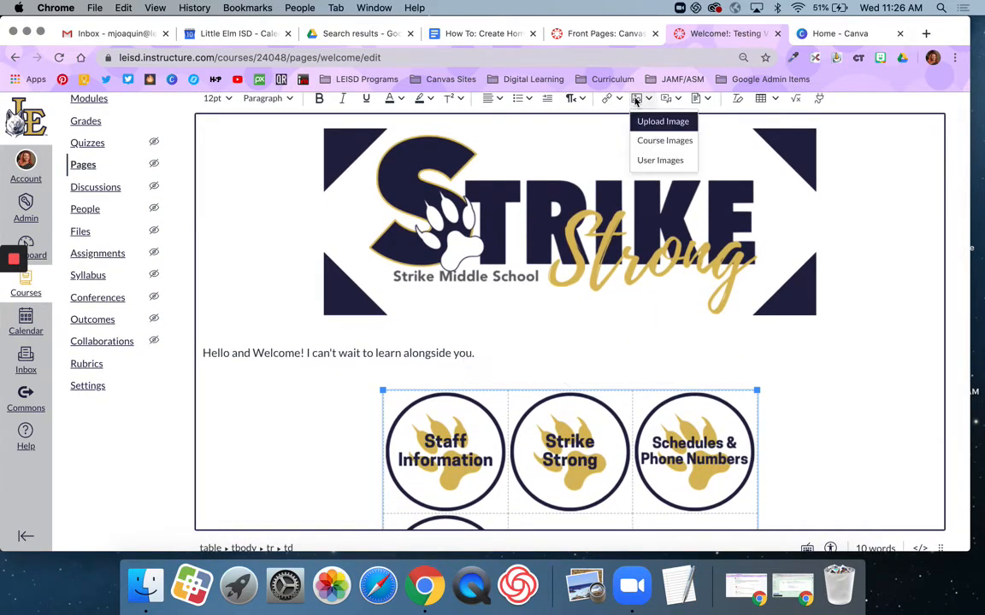
click(665, 141)
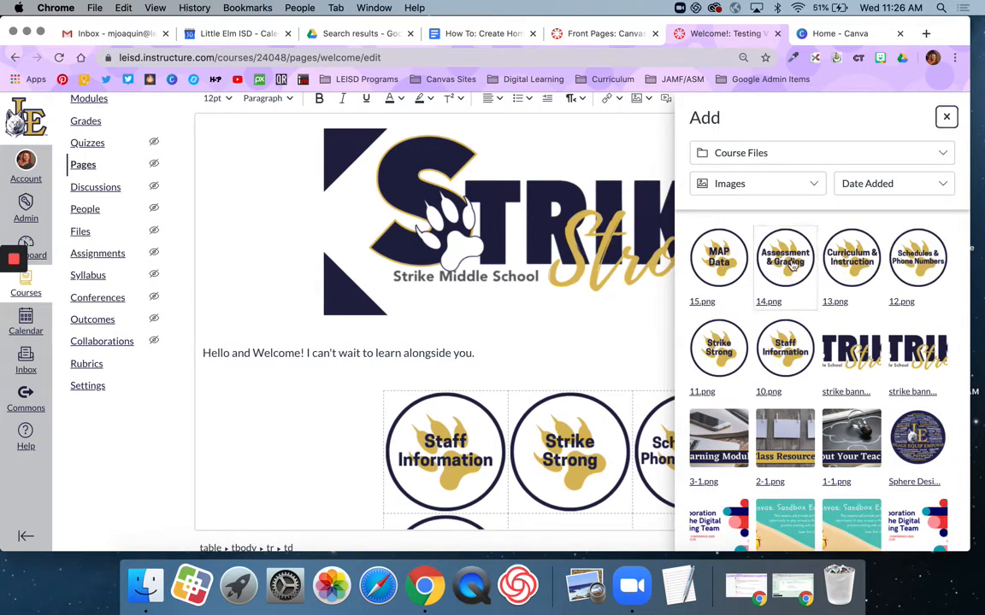
click(785, 259)
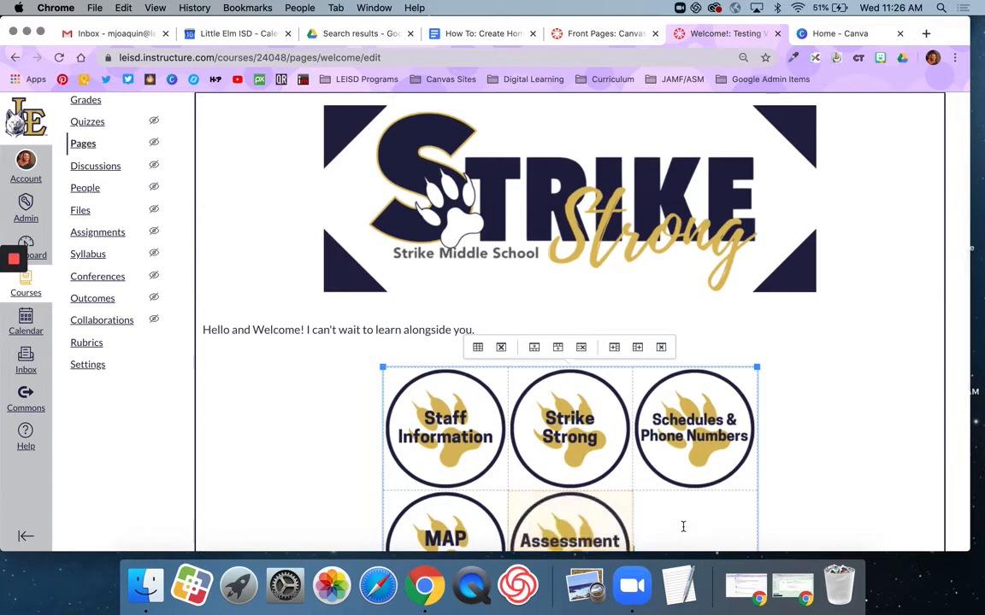
scroll(648, 291, up, 4)
Put the Staff Information course image in the last cell and save the Welcome page
click(639, 208)
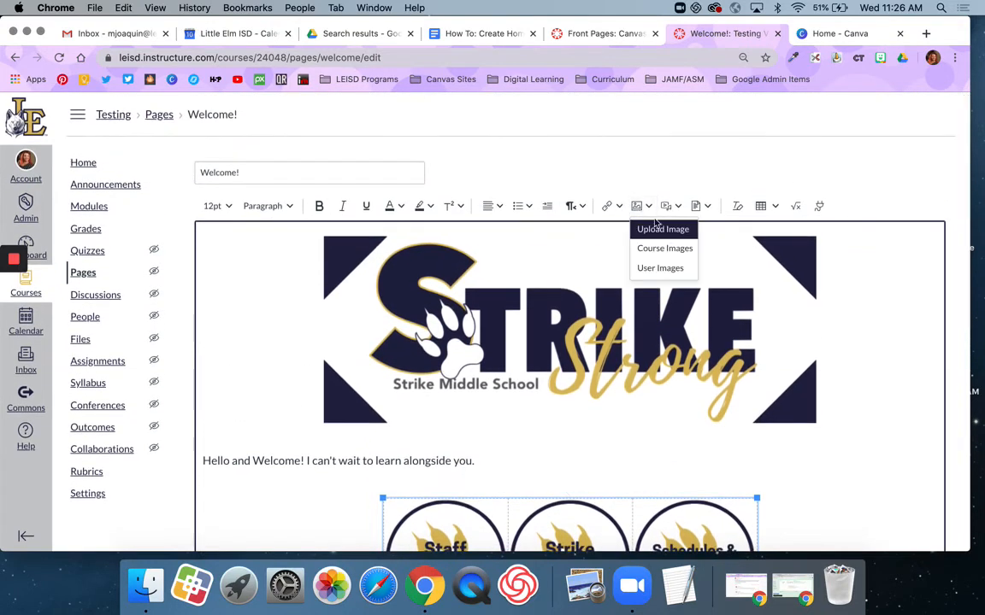
click(654, 227)
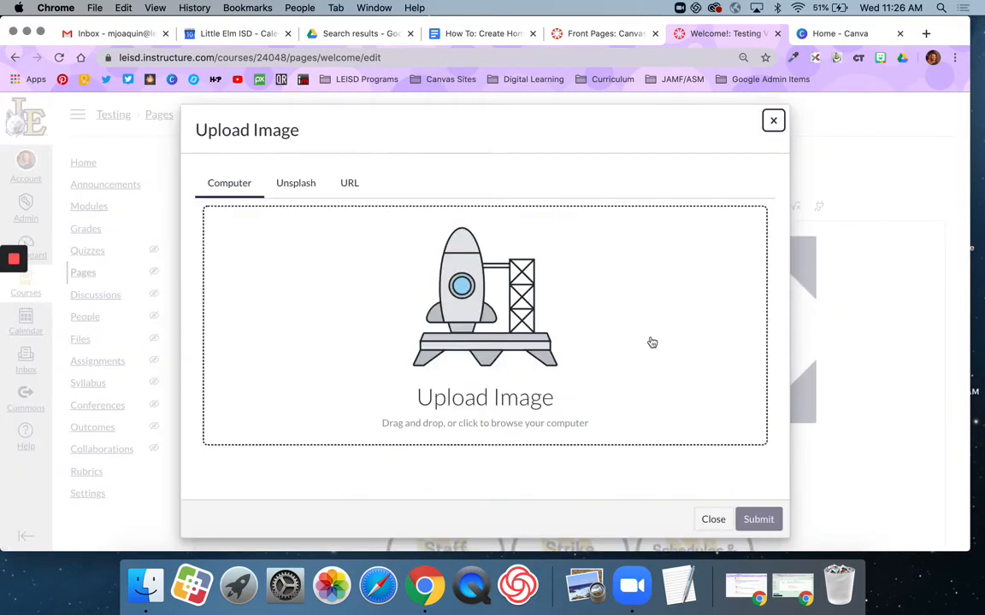
click(773, 120)
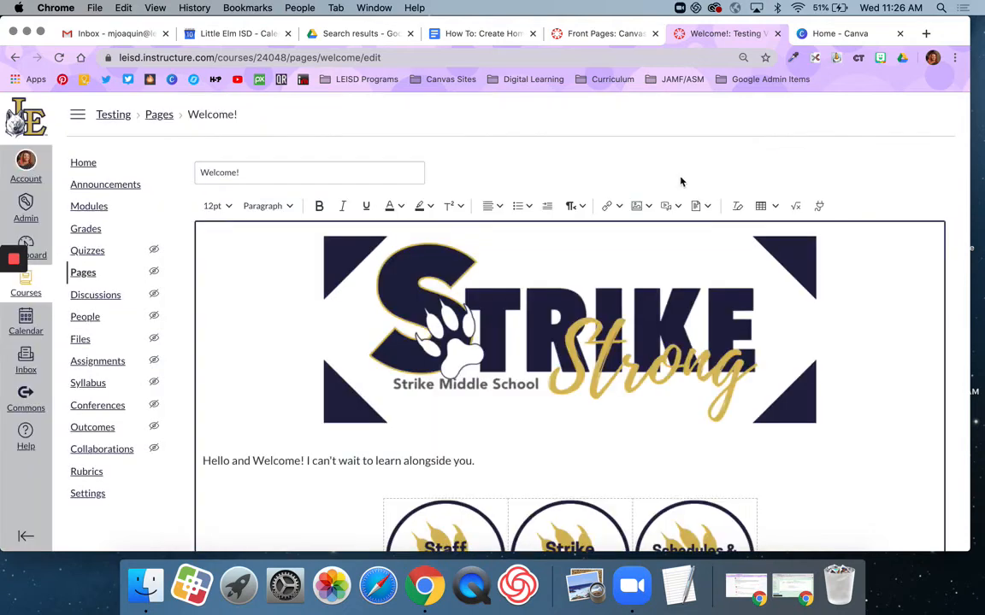
click(637, 207)
click(653, 248)
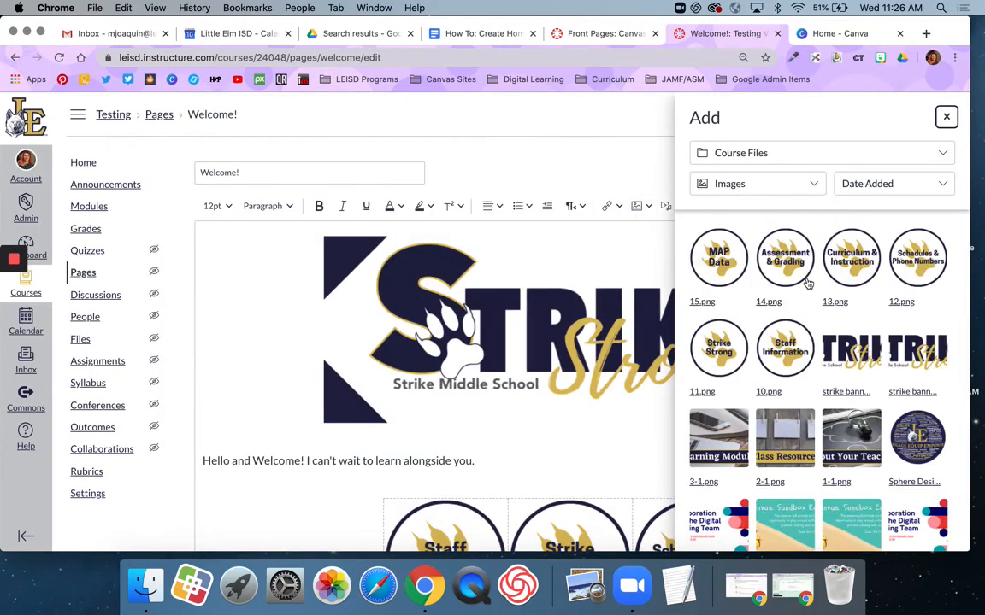
click(787, 348)
scroll(800, 335, down, 2)
scroll(801, 402, down, 5)
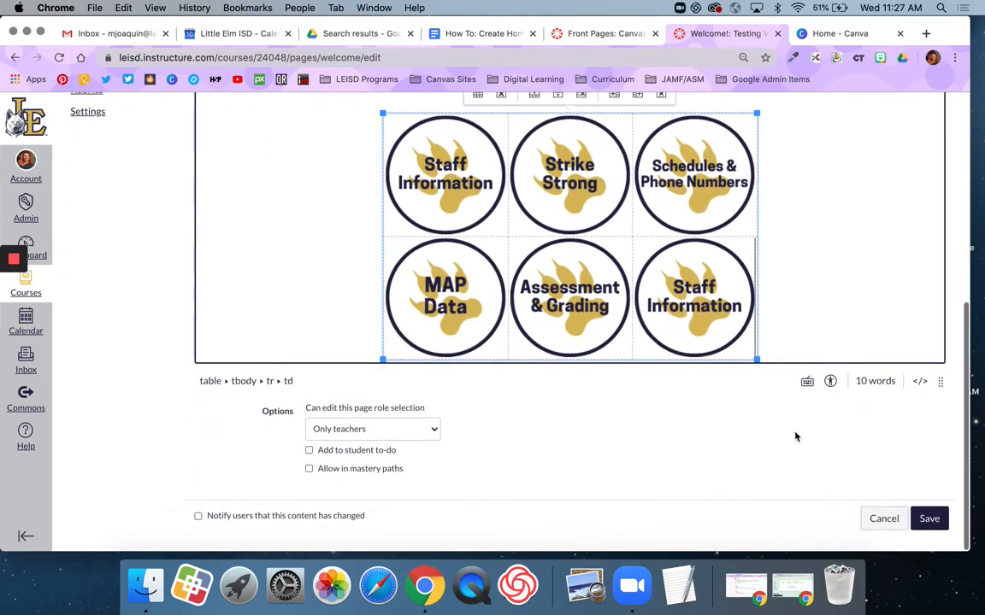
scroll(795, 438, up, 1)
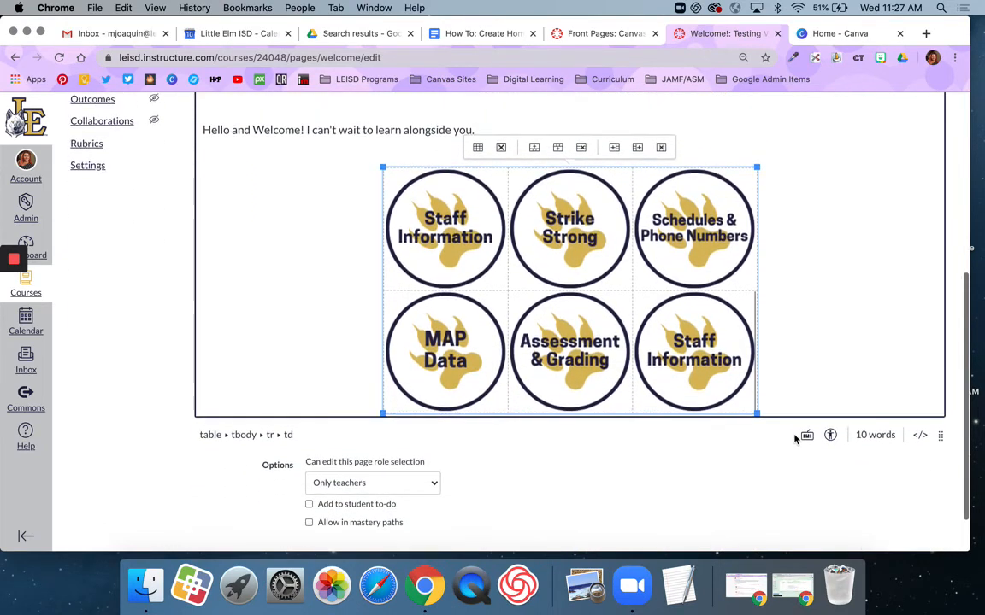
scroll(799, 440, down, 1)
click(921, 514)
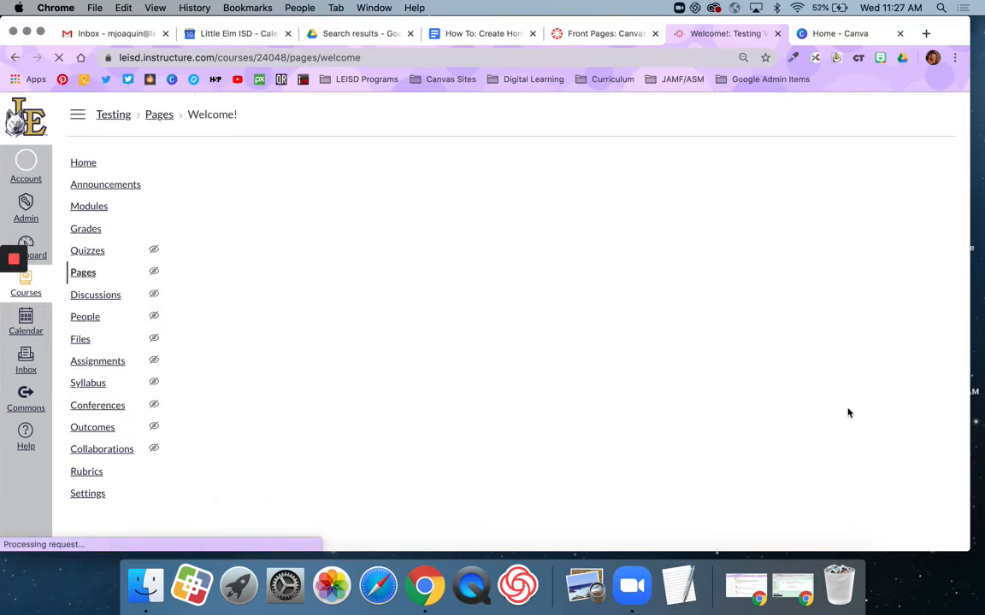
Review the saved Welcome page, reopen it in the editor and launch the Accessibility Checker
scroll(848, 412, down, 3)
scroll(848, 413, down, 1)
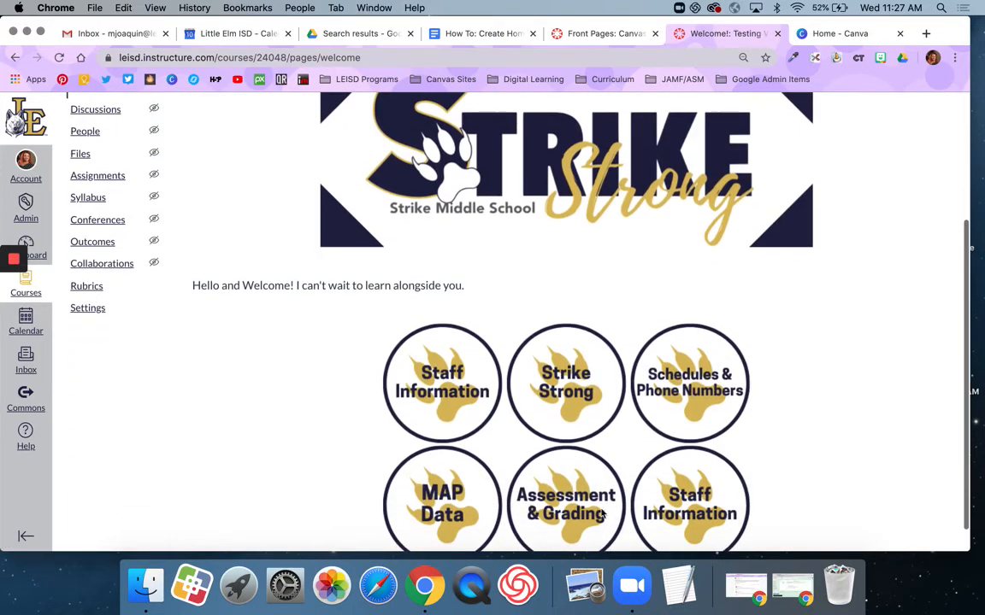
scroll(750, 464, down, 1)
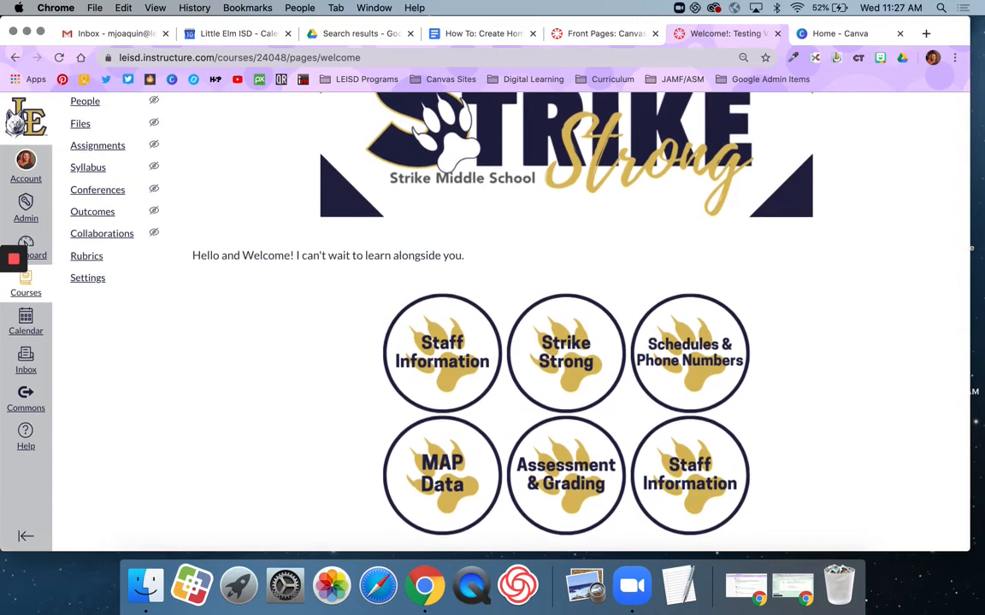
scroll(912, 411, up, 5)
click(912, 164)
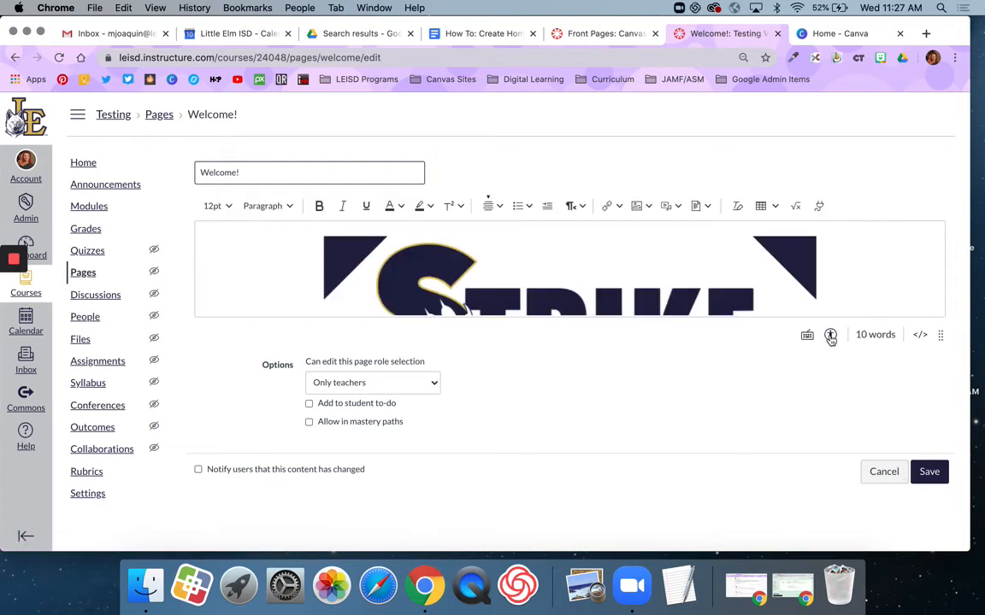
click(830, 337)
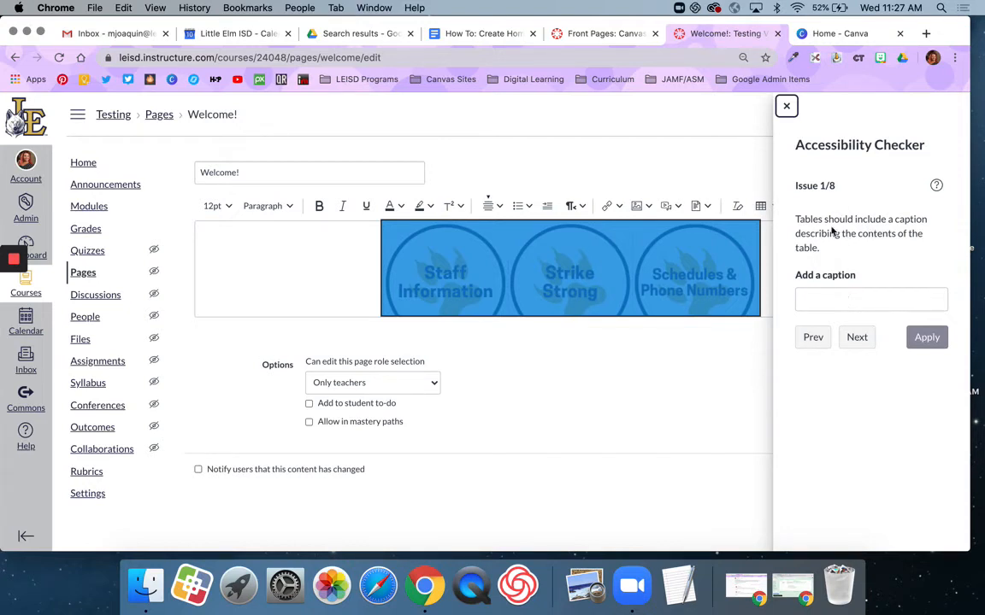
Caption the button table 'Buttons to Modules' in the Accessibility Checker
click(809, 297)
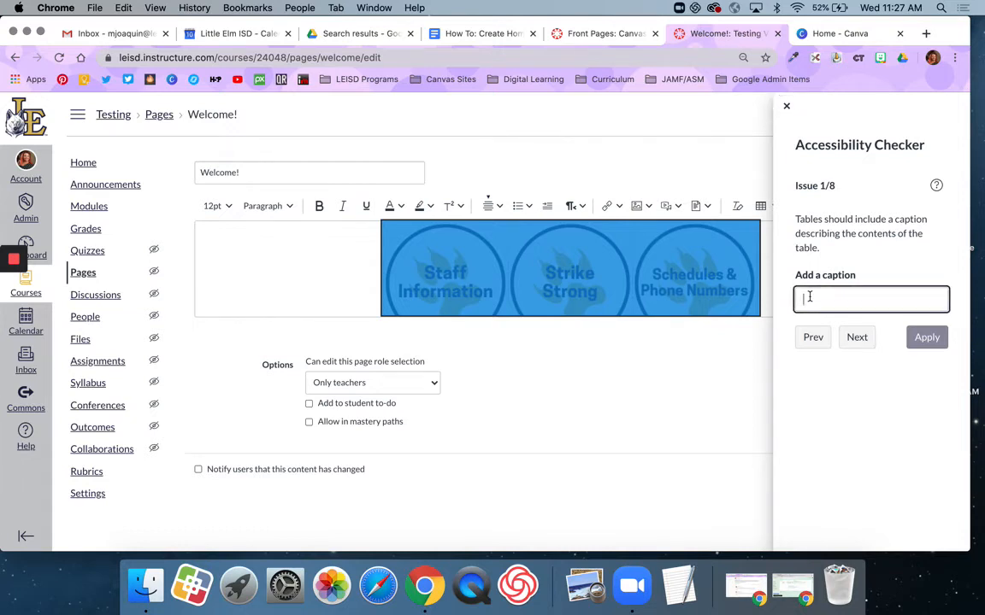
text(Button)
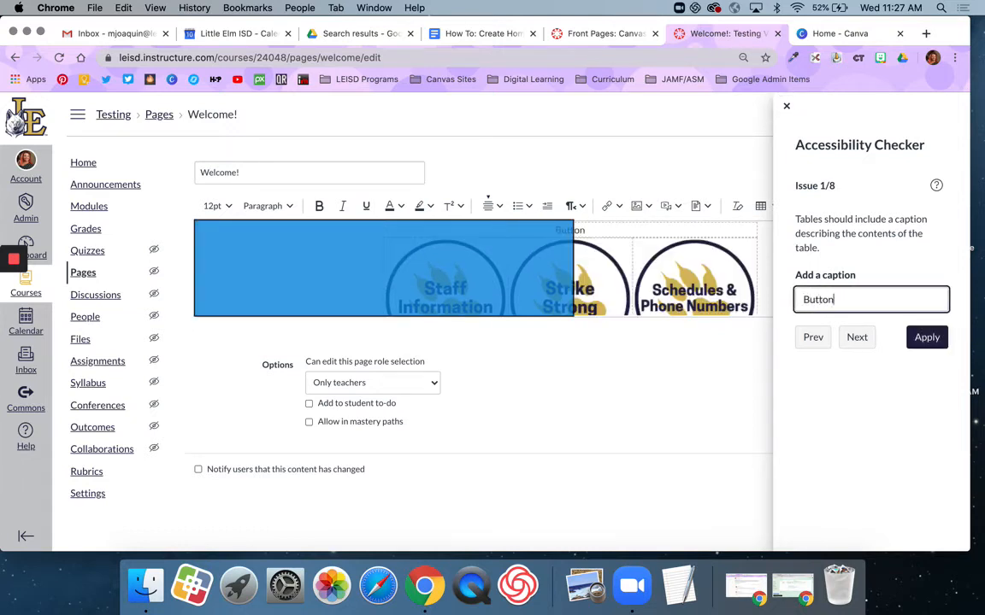
text(s to Modules)
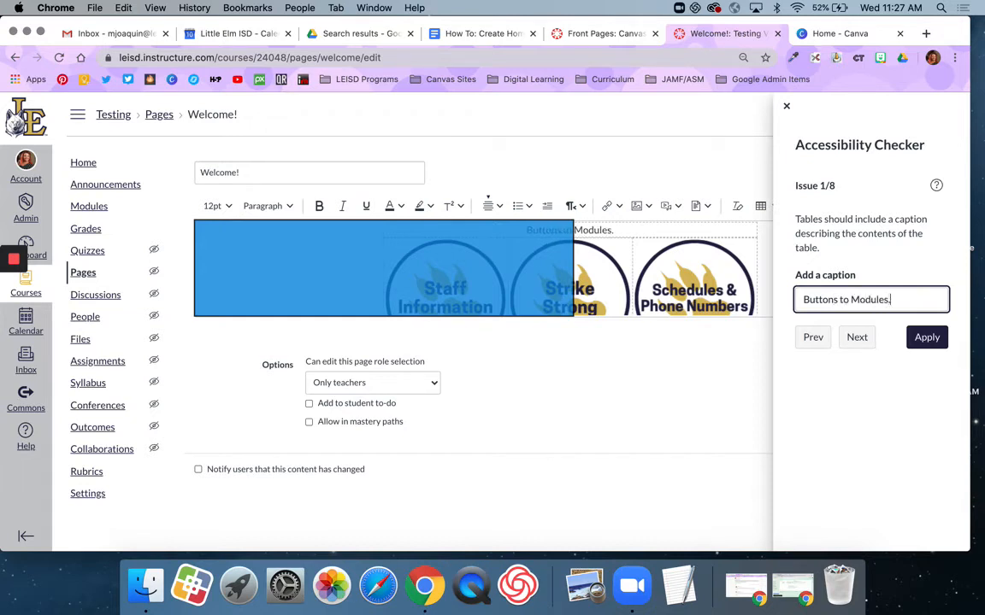
click(928, 338)
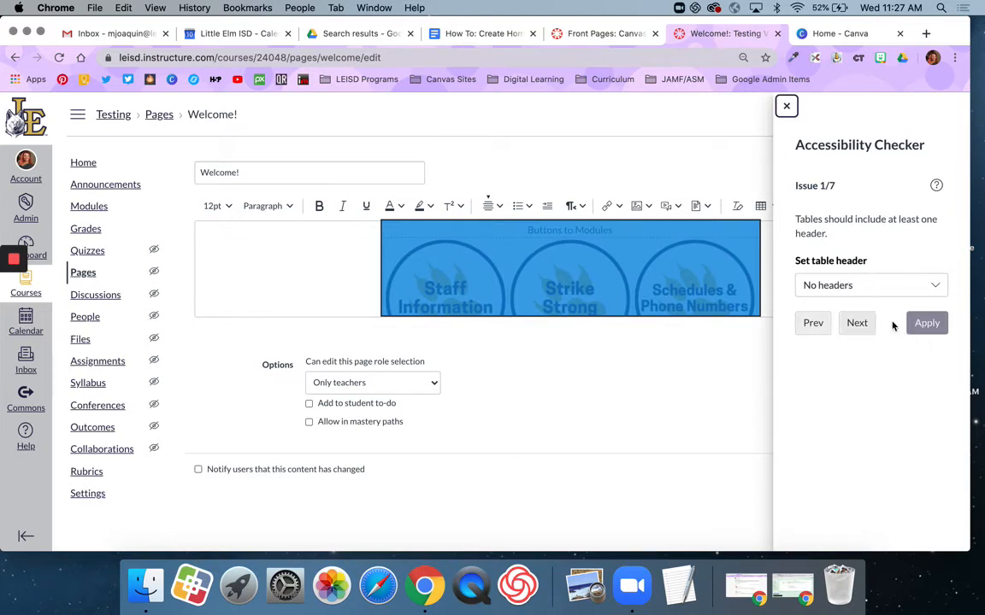
Skip the table header issue and set alt text 'Staff Information' and 'Strike Strong' on two buttons
click(858, 325)
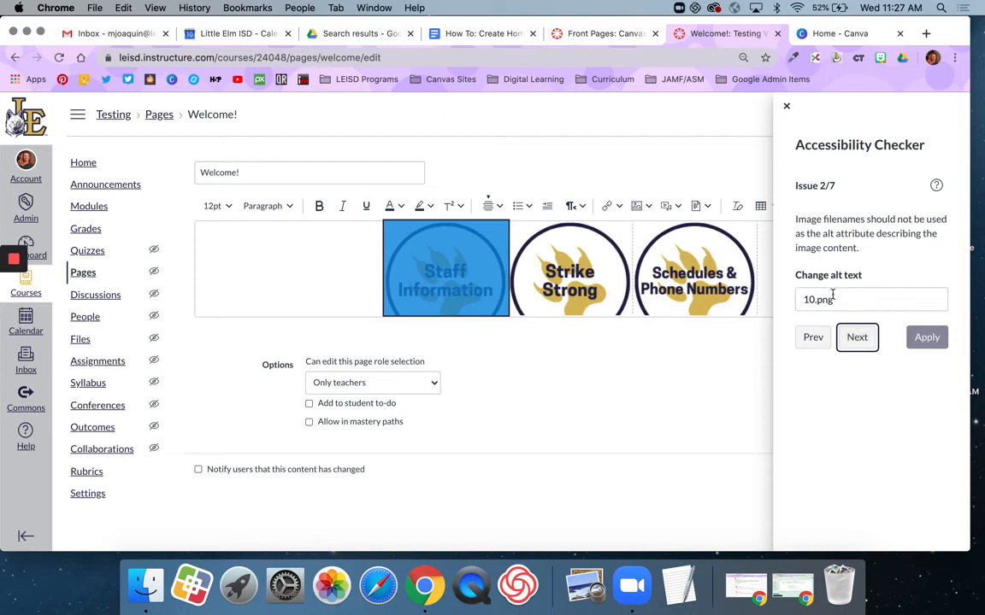
drag(836, 301, 795, 308)
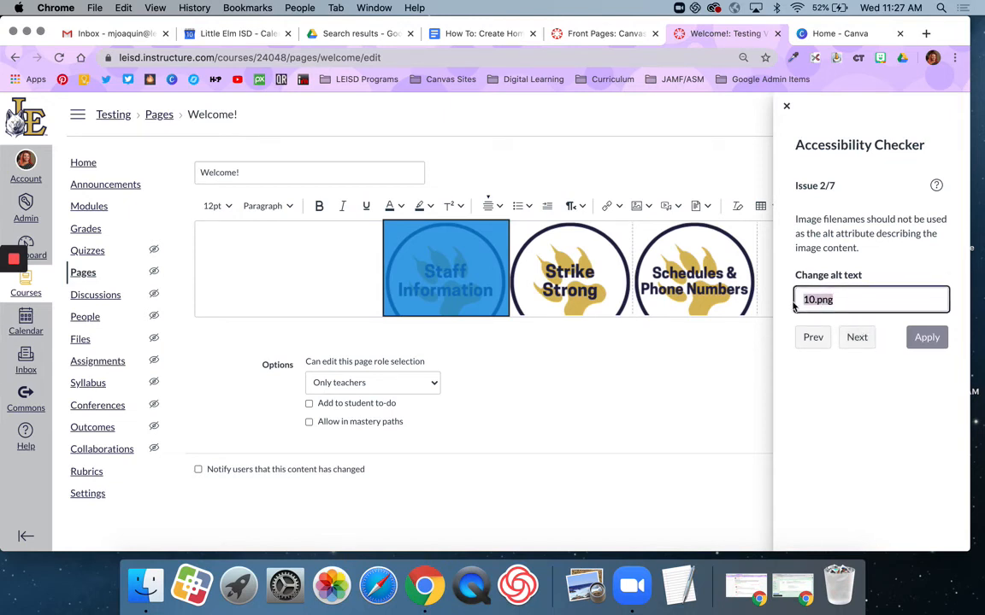
text(Staff)
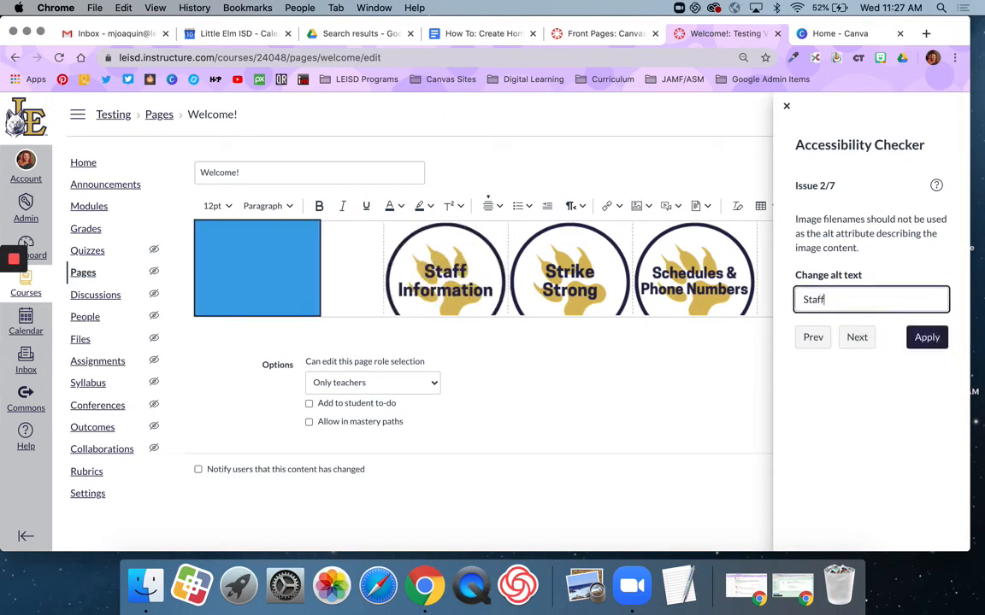
text( Information)
click(921, 338)
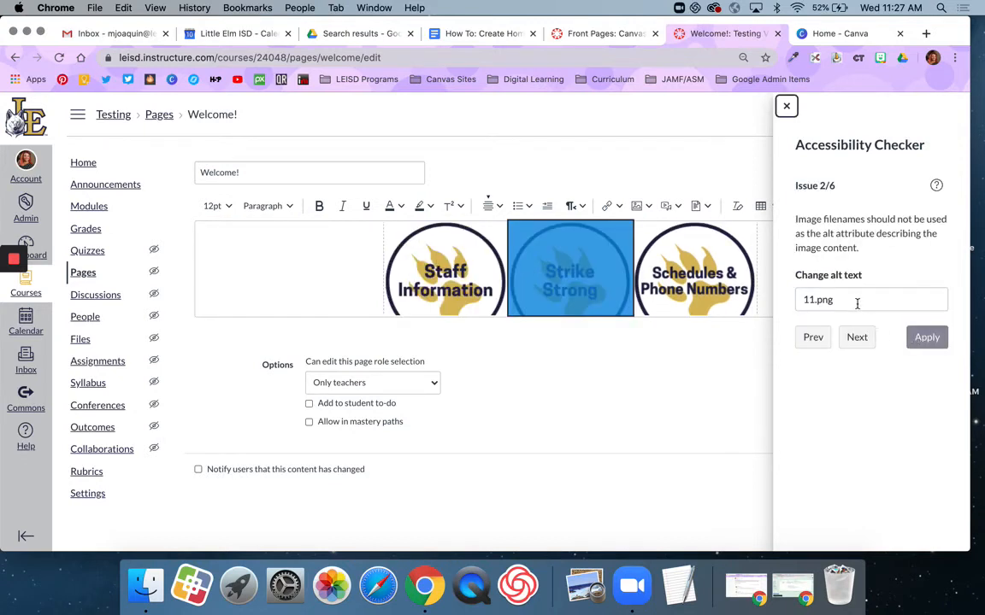
drag(796, 300, 853, 302)
text(Strike )
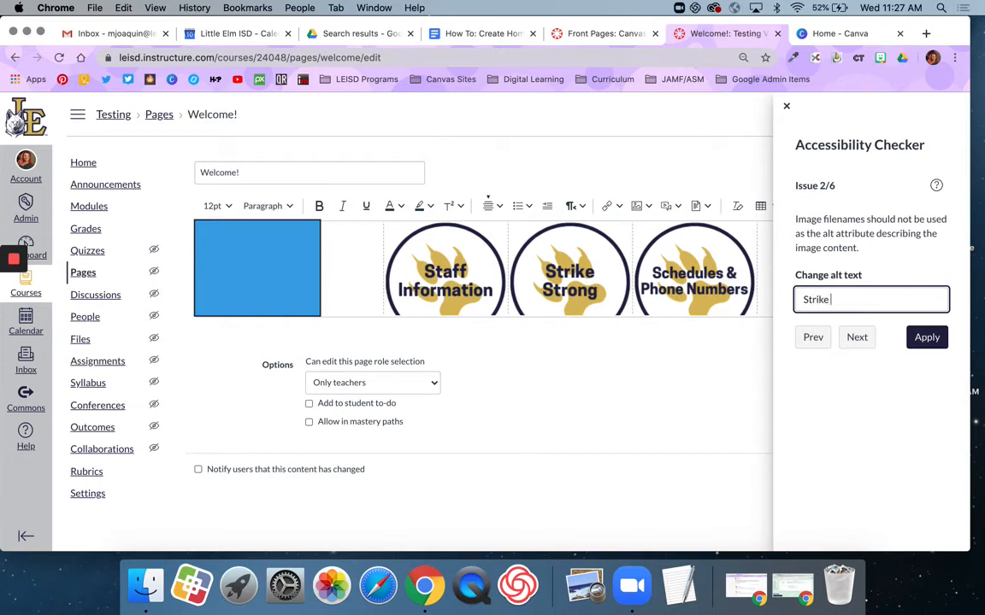
text(Strong)
click(923, 337)
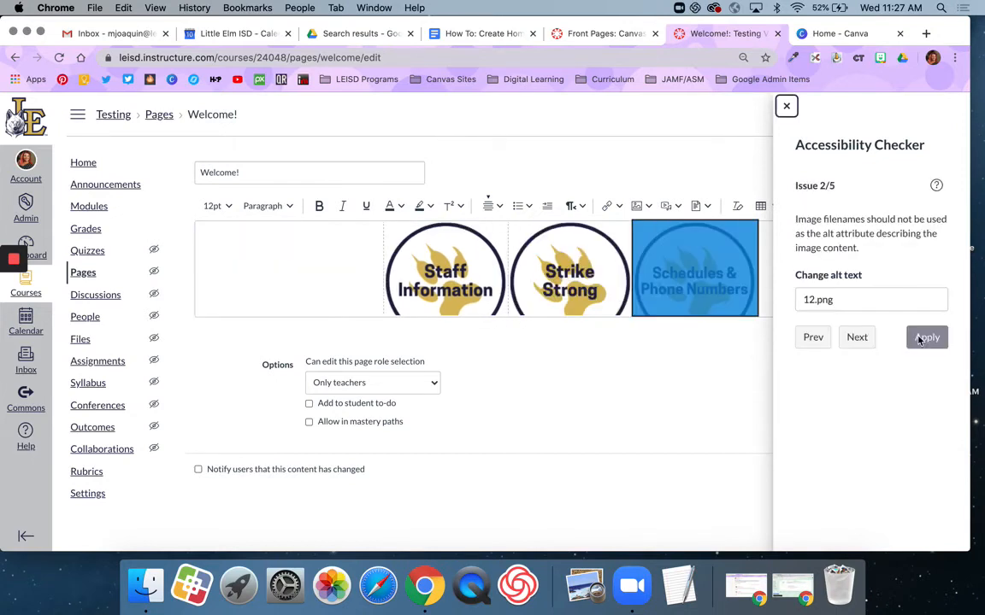
Replace file-name alt text with 'Schedules and Phone Numbers' and 'MAP Data'
triple_click(851, 299)
text(Schedul)
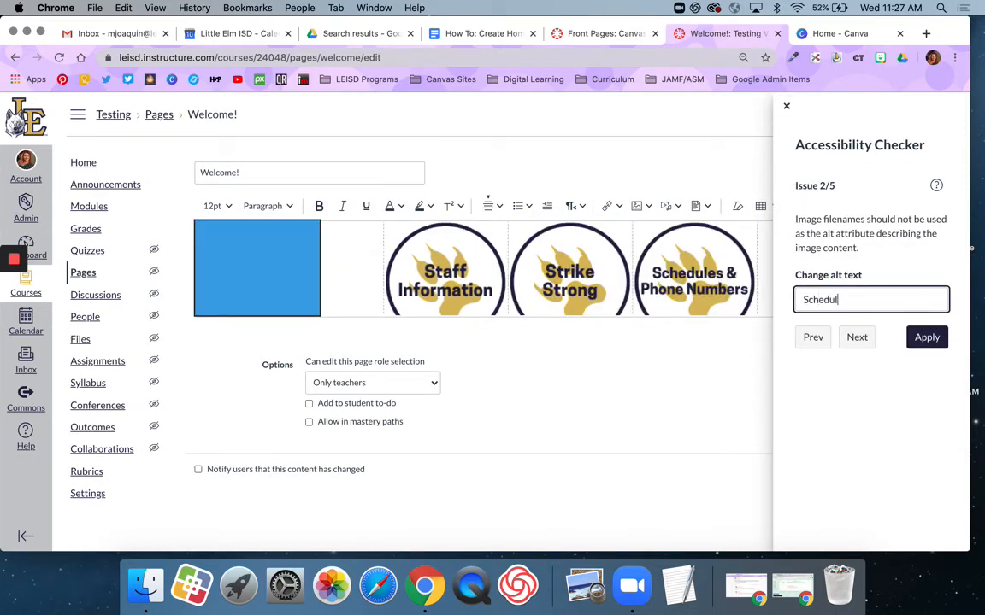
text(es and Phone Nu)
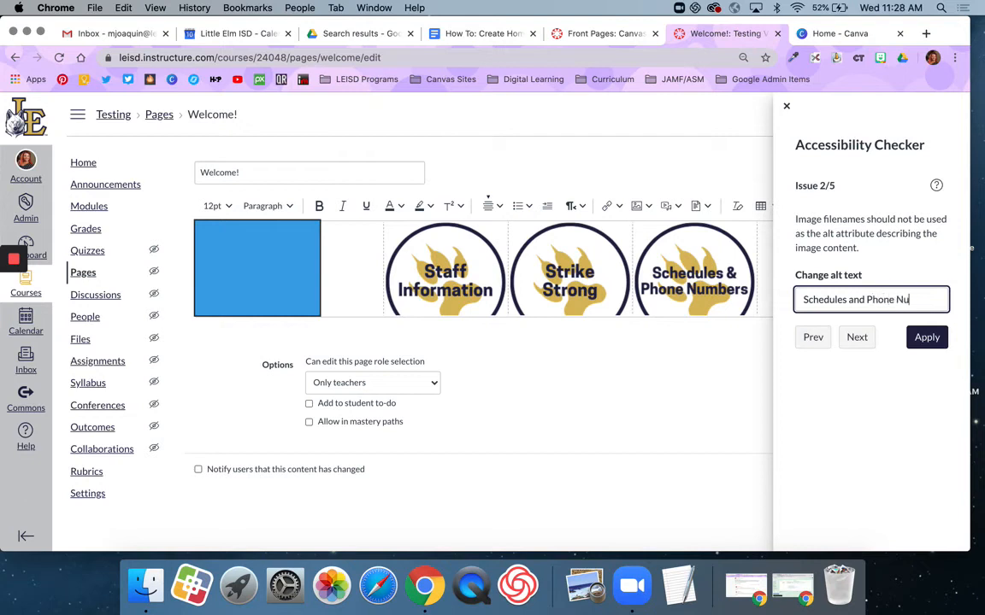
text(mbers)
click(925, 338)
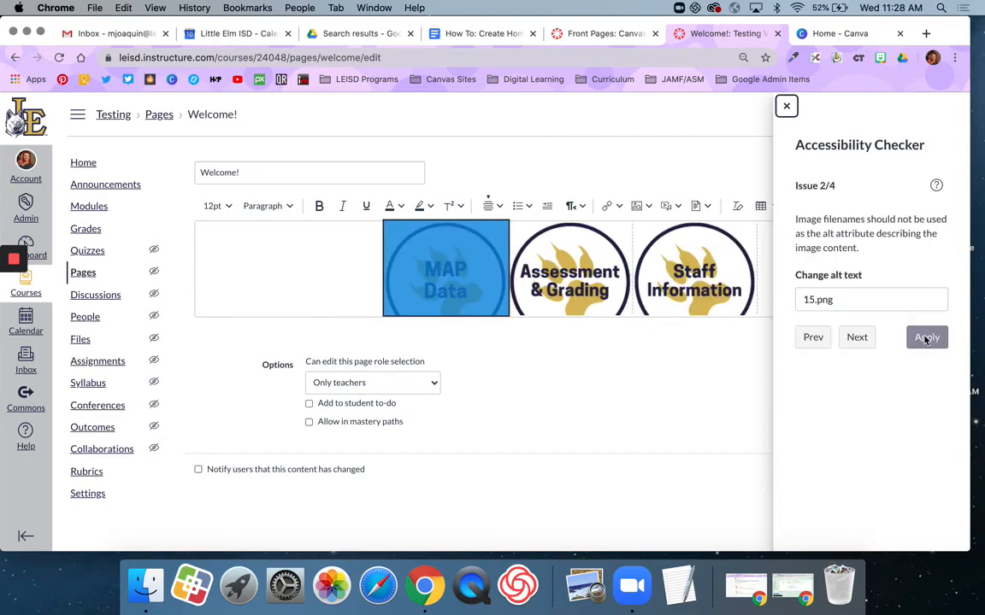
triple_click(836, 300)
text(Ma)
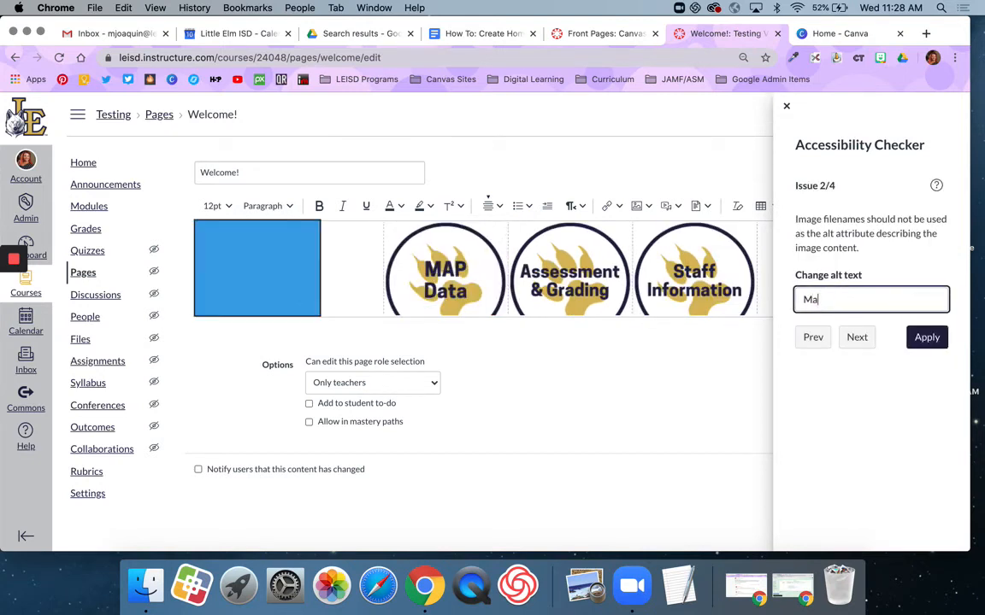
text(P Data)
click(919, 343)
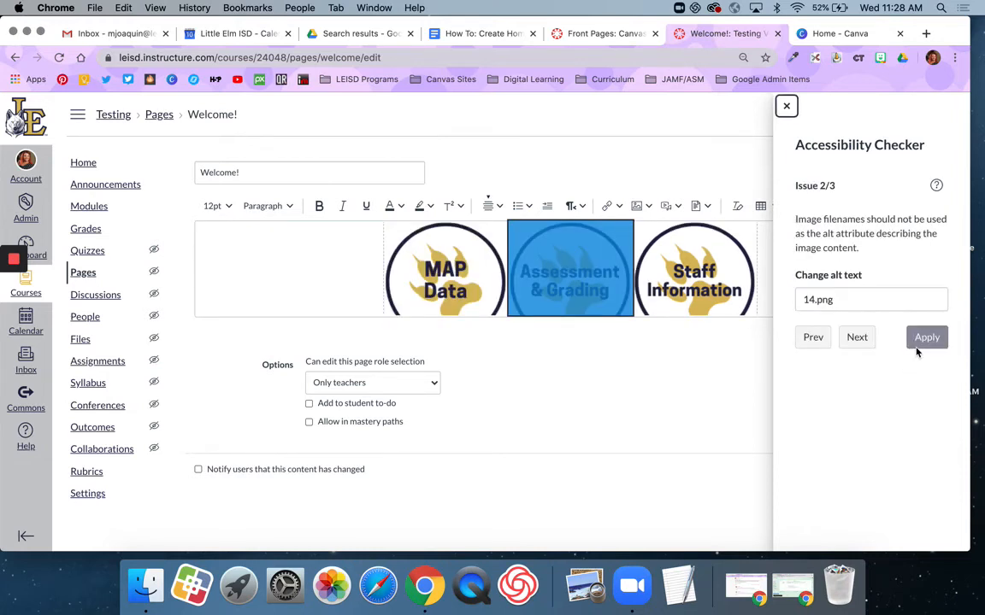
Set the remaining alt texts to 'Assessment & Grading' and 'Staff Information 1'
triple_click(844, 300)
text(As)
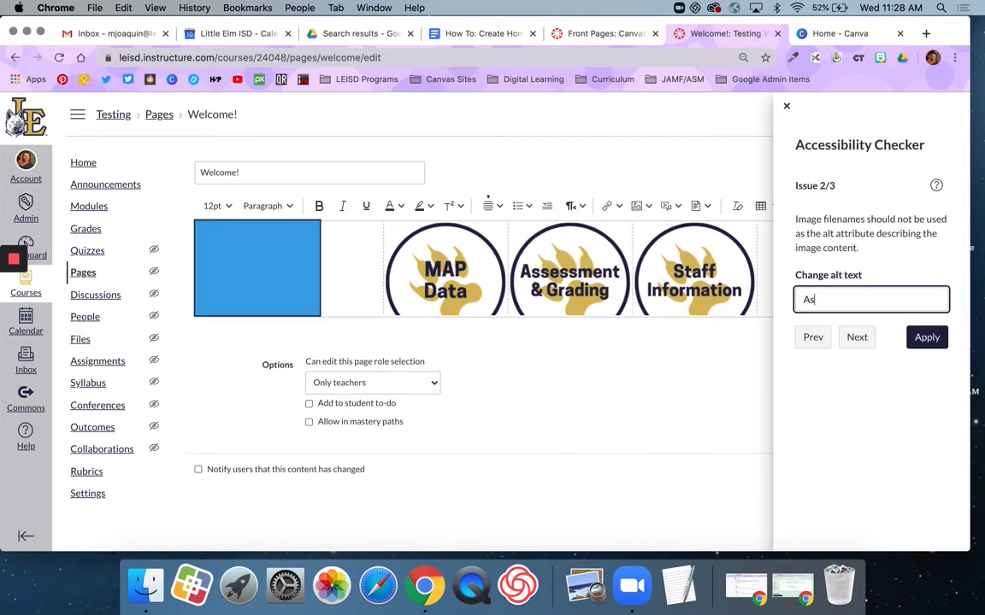
text(sessment & Grading)
click(912, 340)
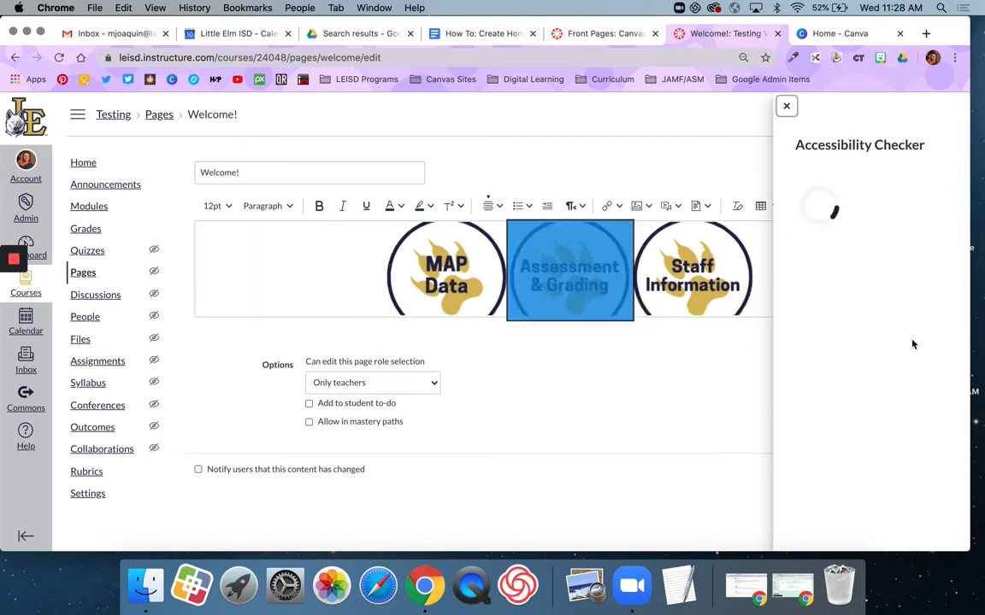
triple_click(848, 301)
text(St)
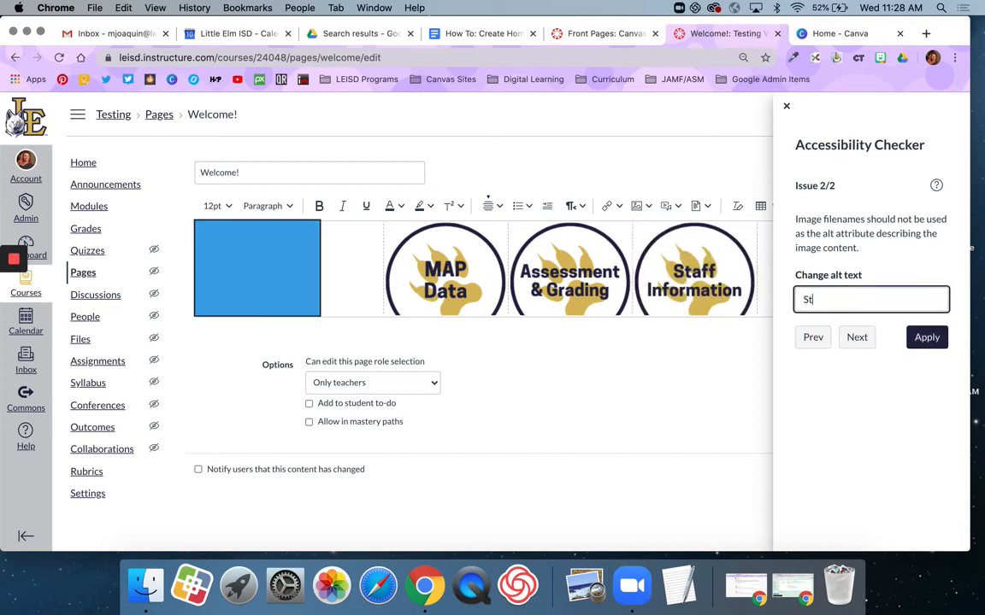
text(aff Info)
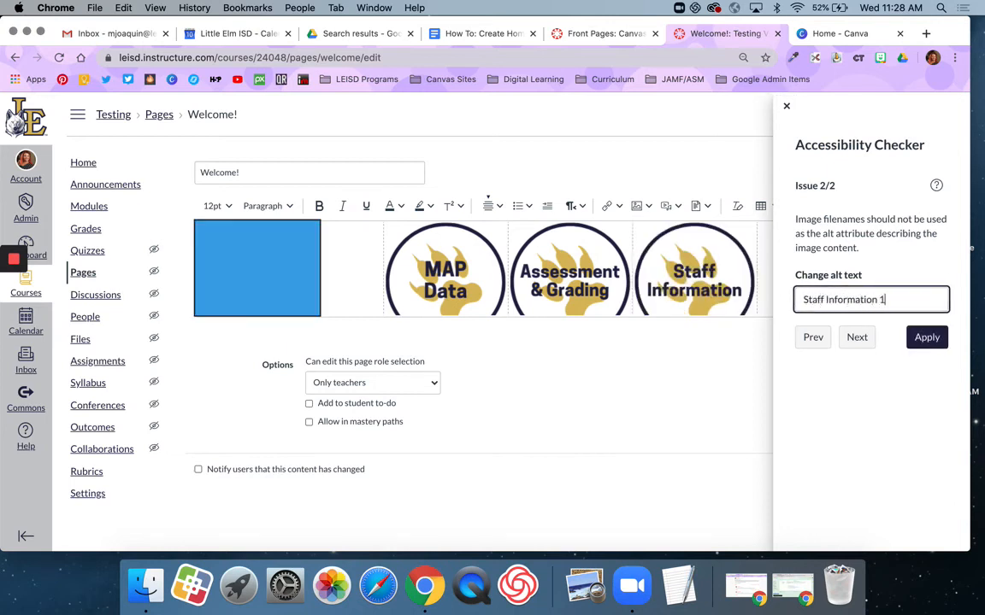
text(rmation 1)
click(928, 337)
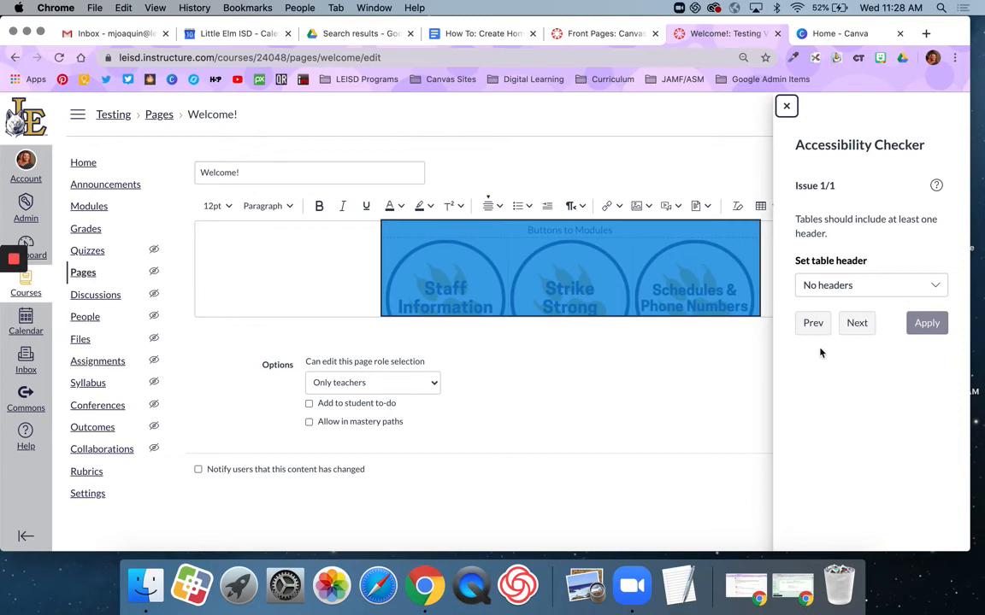
Set the button table's header to Header row
click(842, 286)
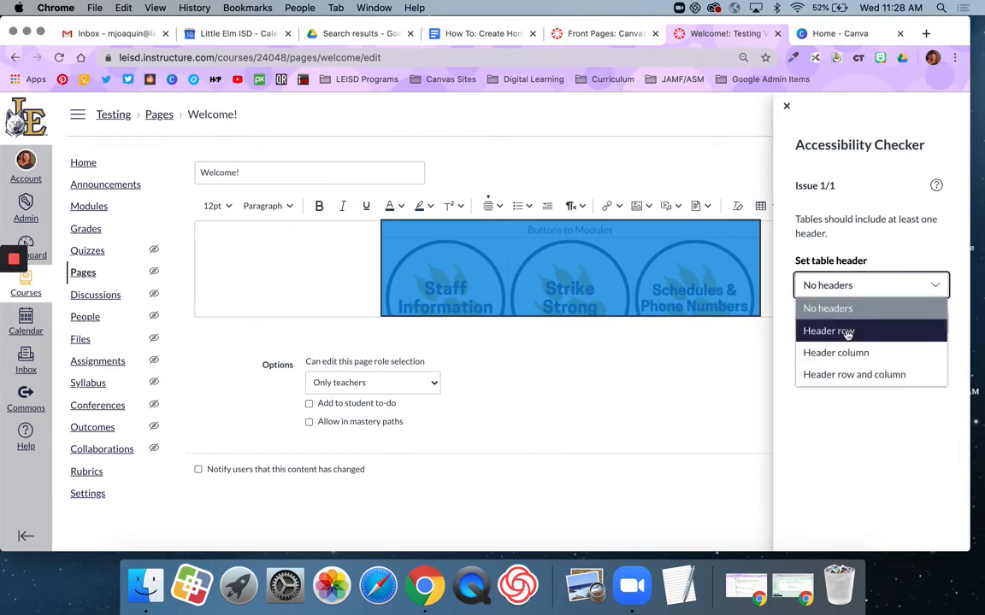
click(847, 332)
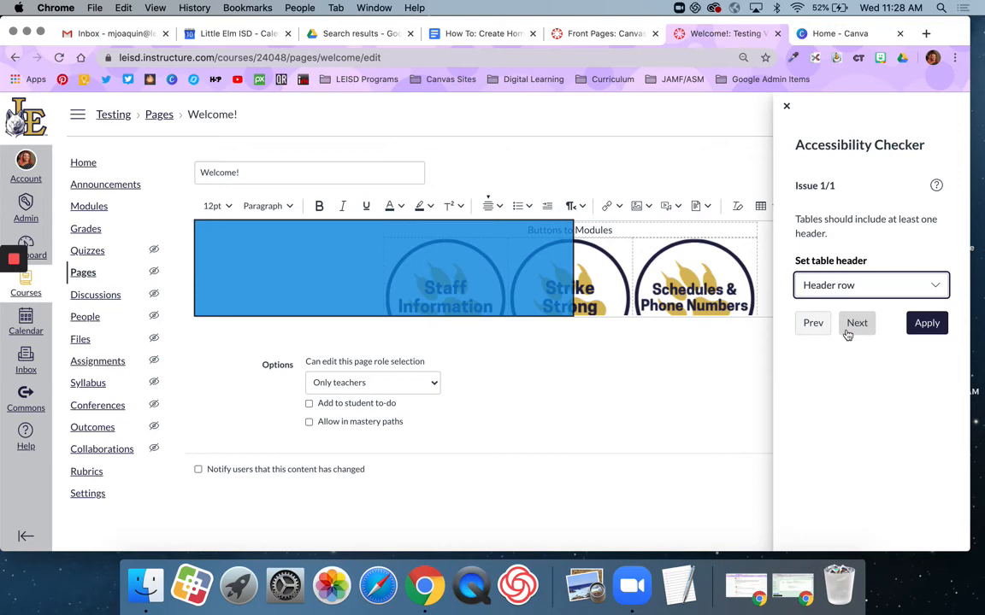
click(907, 326)
Close the checker, save the Welcome! page, and review the result
click(785, 108)
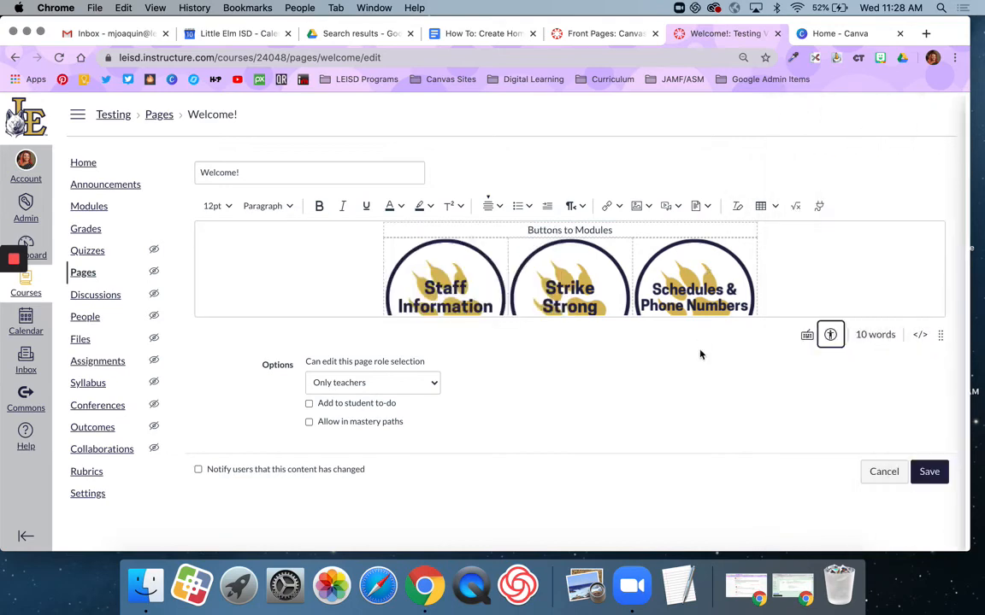
click(929, 471)
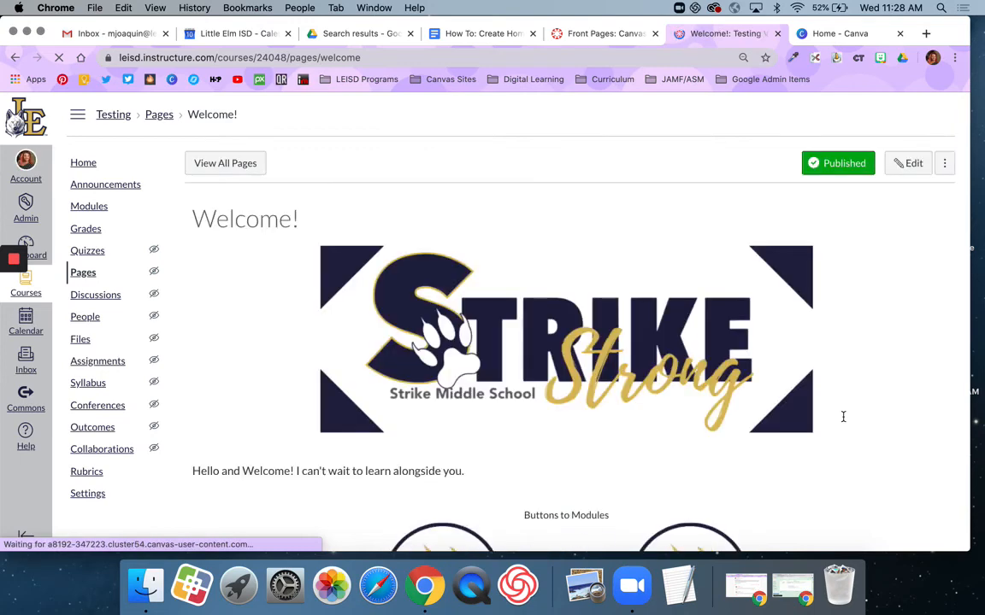
scroll(842, 415, down, 4)
scroll(556, 368, down, 1)
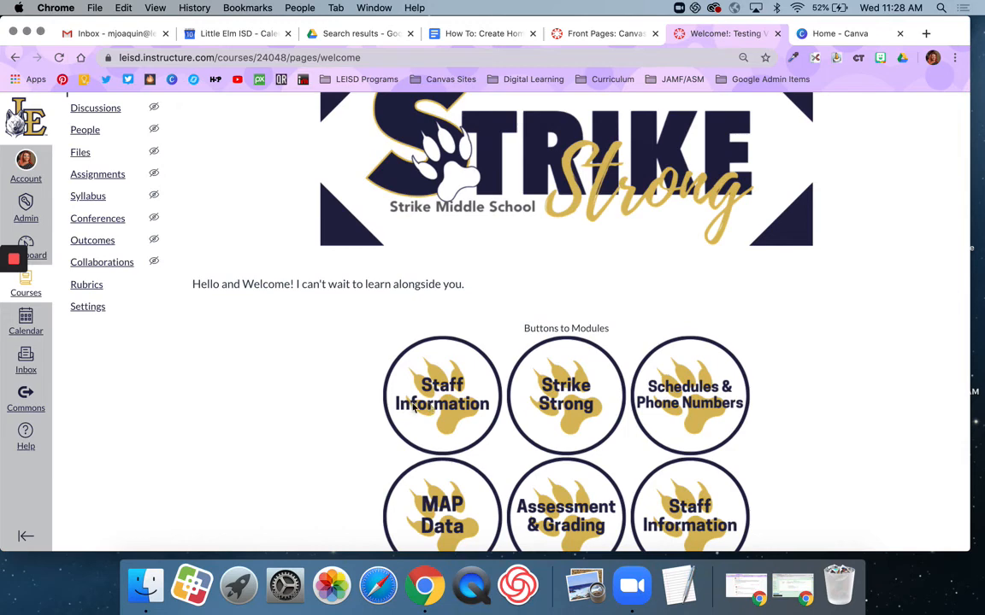
scroll(428, 409, down, 1)
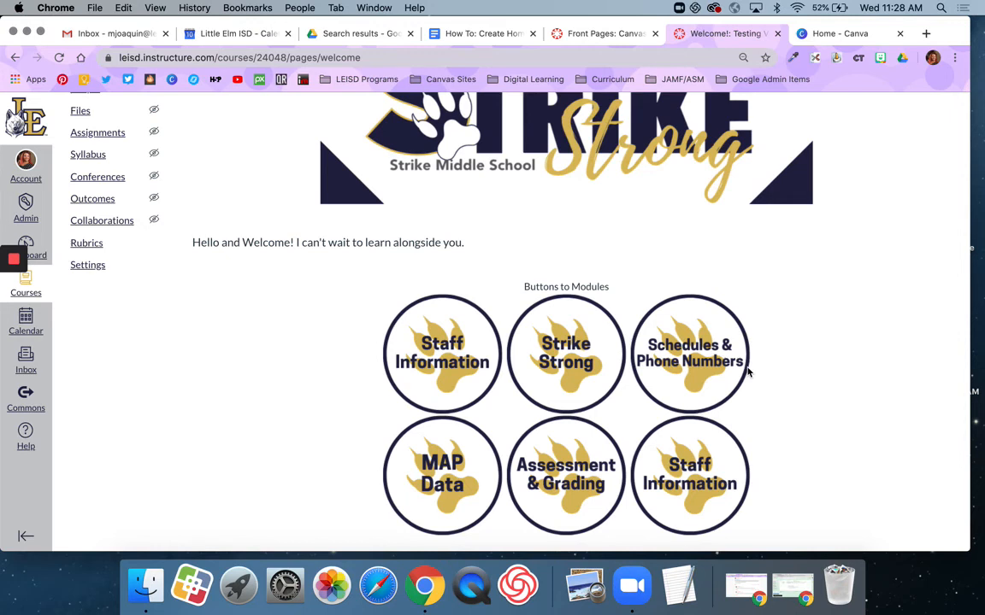
scroll(747, 372, up, 5)
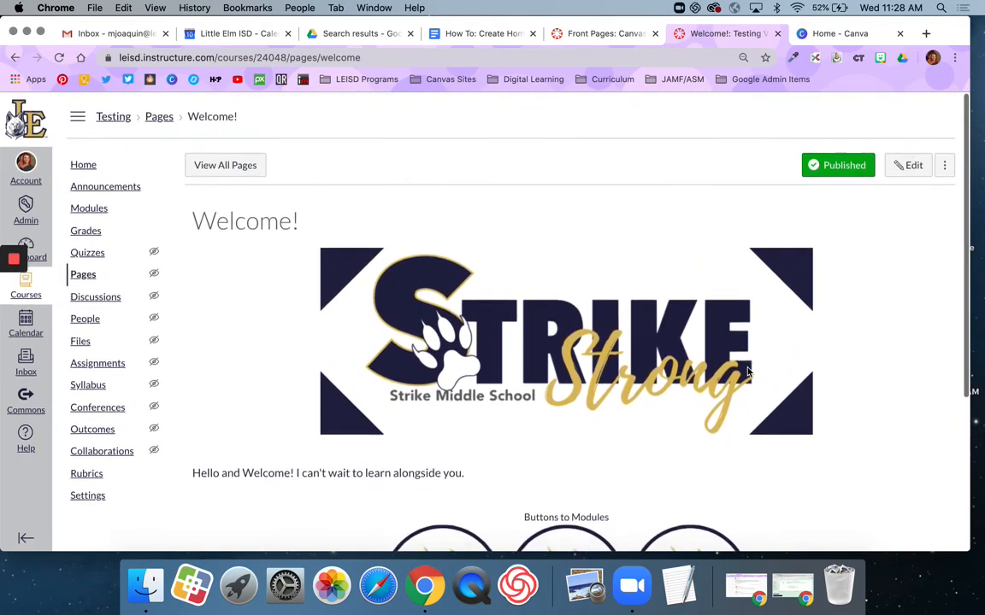
Remove Homepage as the front page and make Welcome! the course front page
click(246, 167)
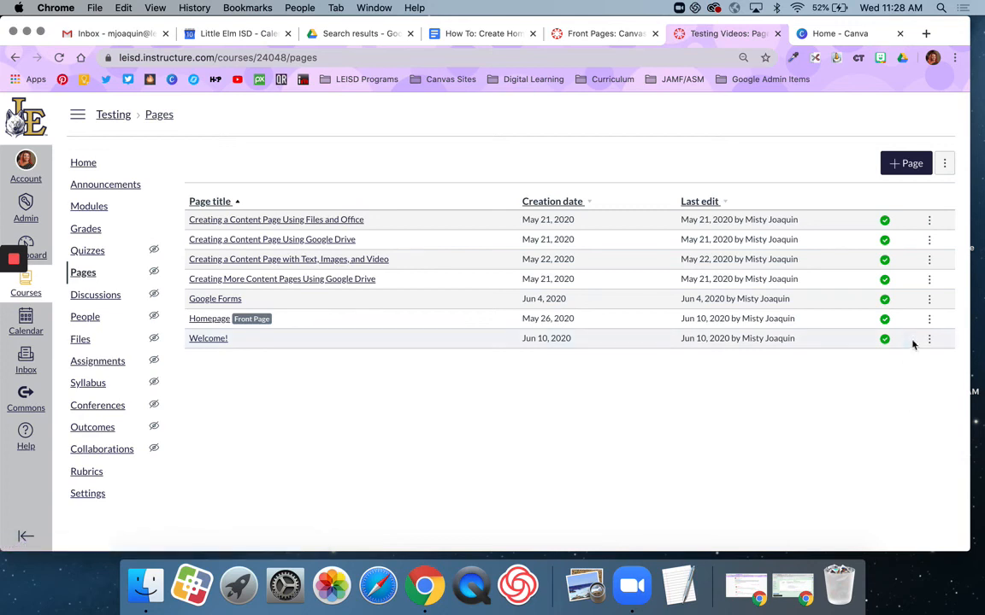
click(930, 321)
click(906, 389)
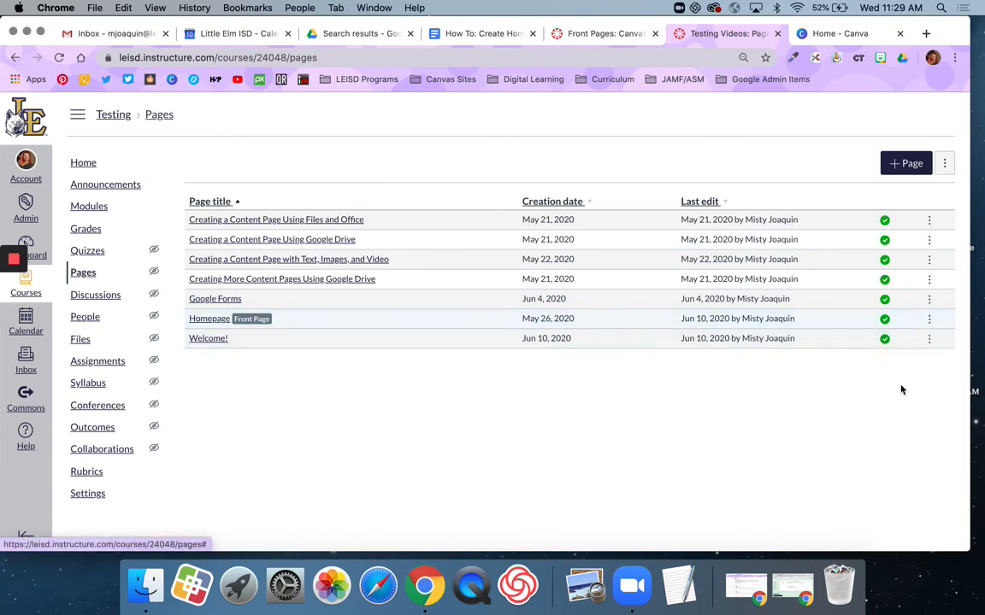
click(929, 340)
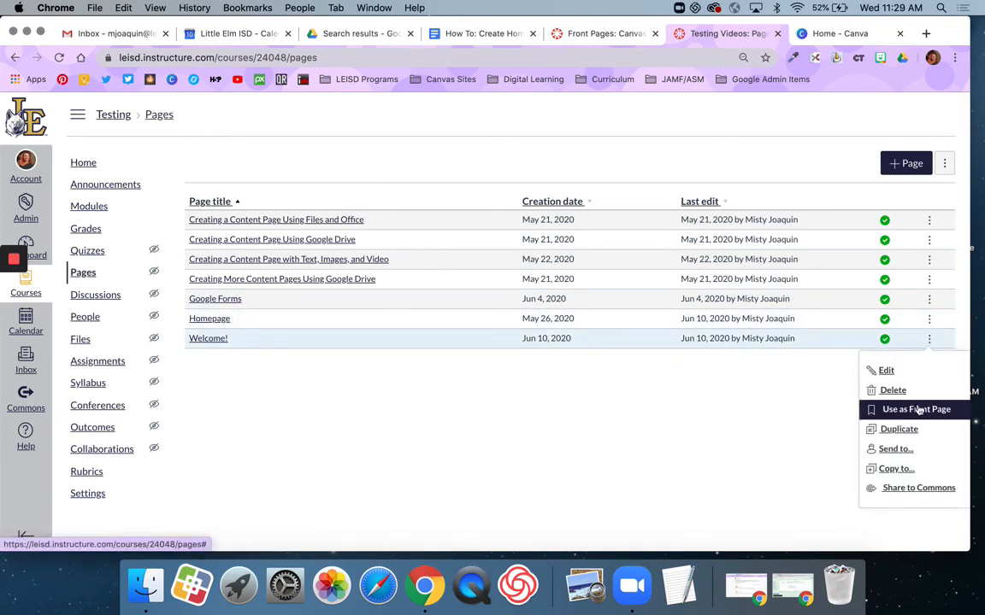
click(881, 408)
Set the course home page to Pages Front Page and check the Strike Strong home view
click(88, 163)
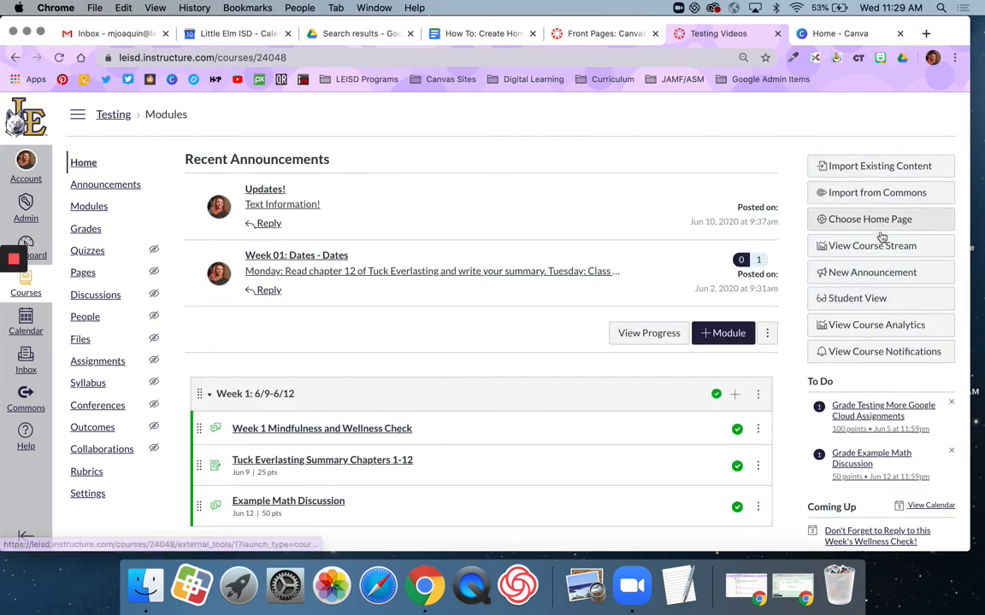
click(879, 220)
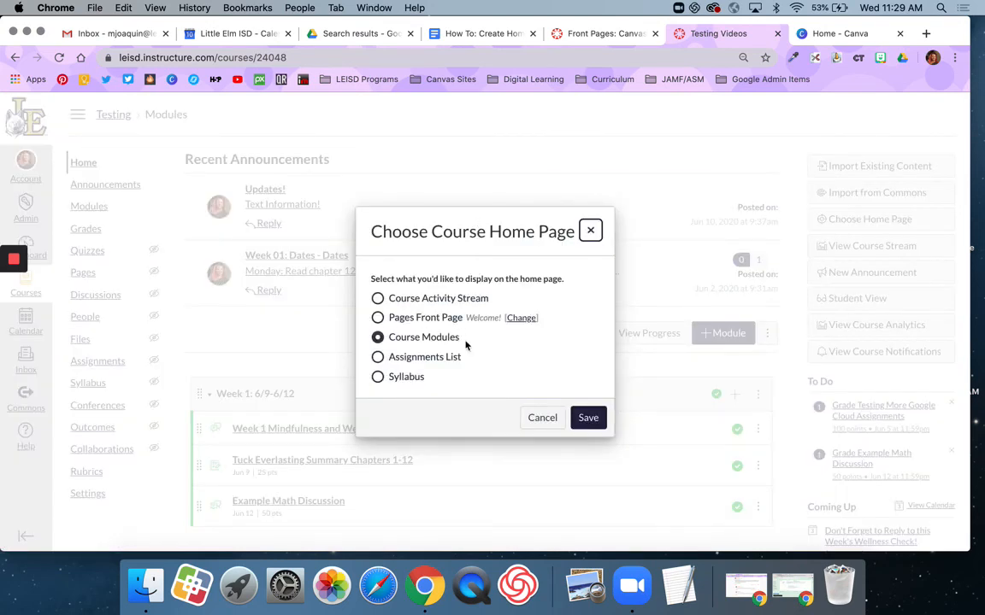
click(377, 318)
click(596, 418)
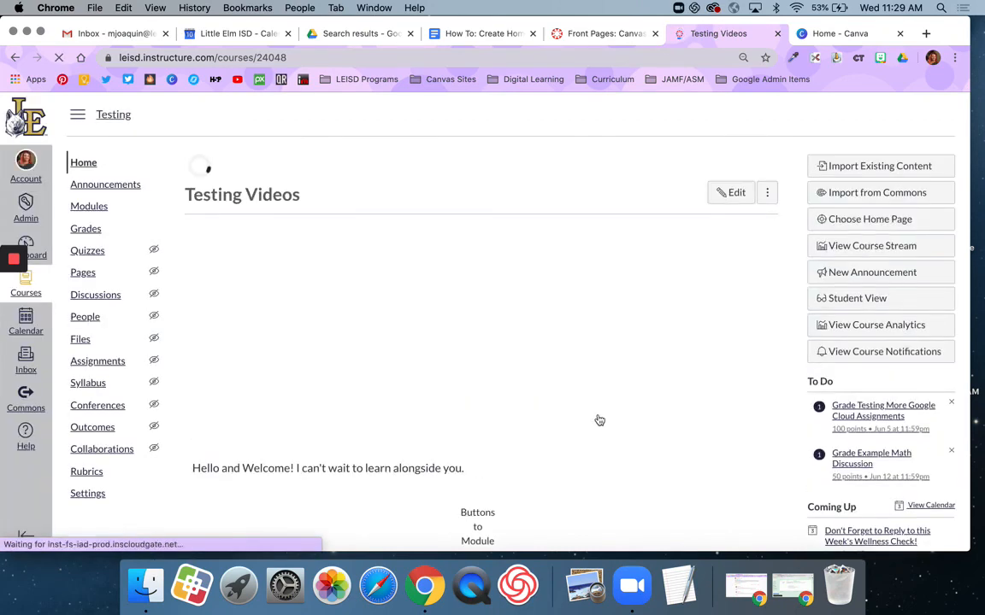
scroll(617, 394, down, 3)
scroll(618, 394, down, 6)
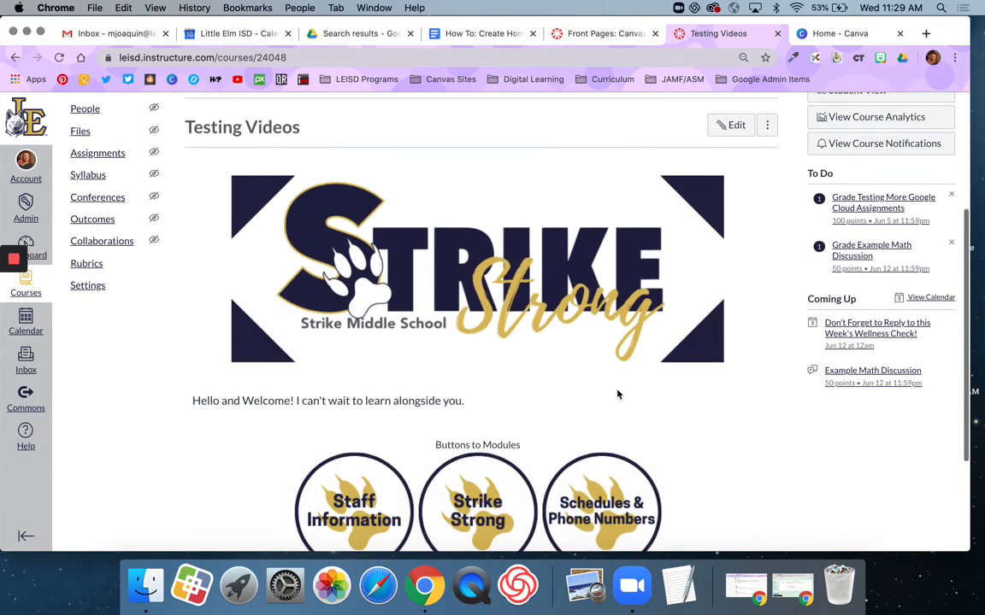
scroll(617, 394, up, 4)
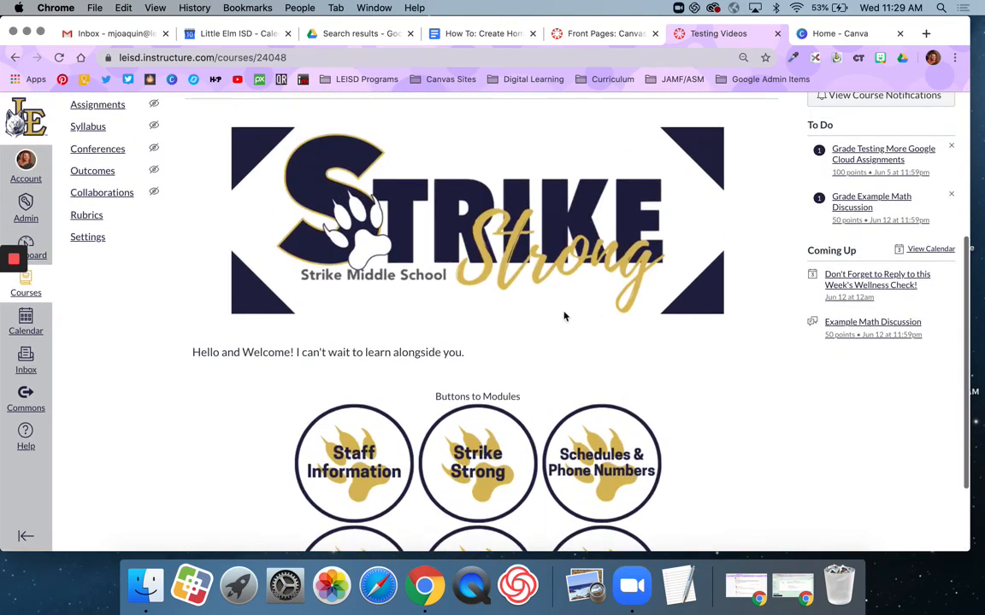
scroll(573, 501, down, 3)
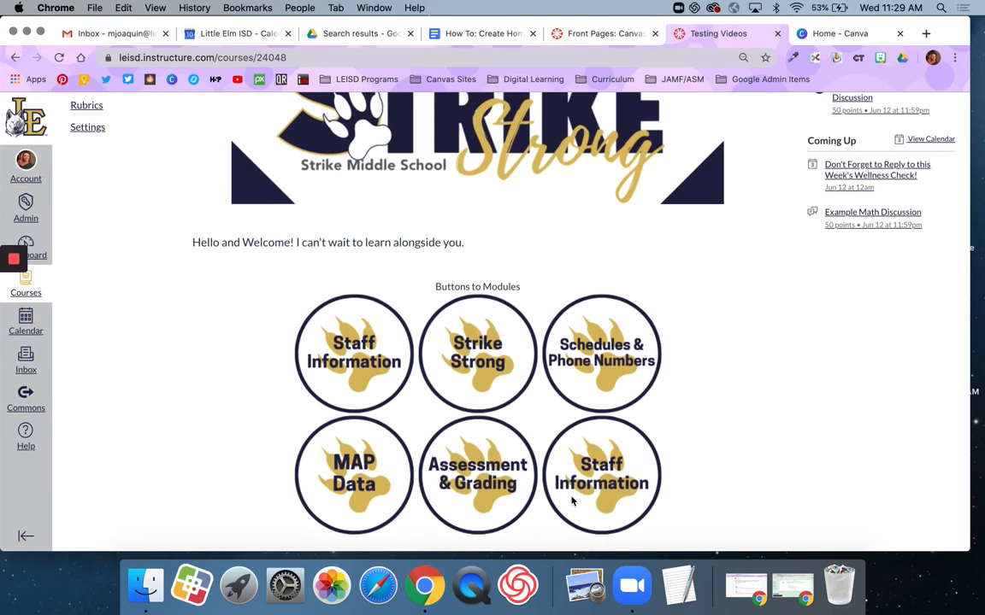